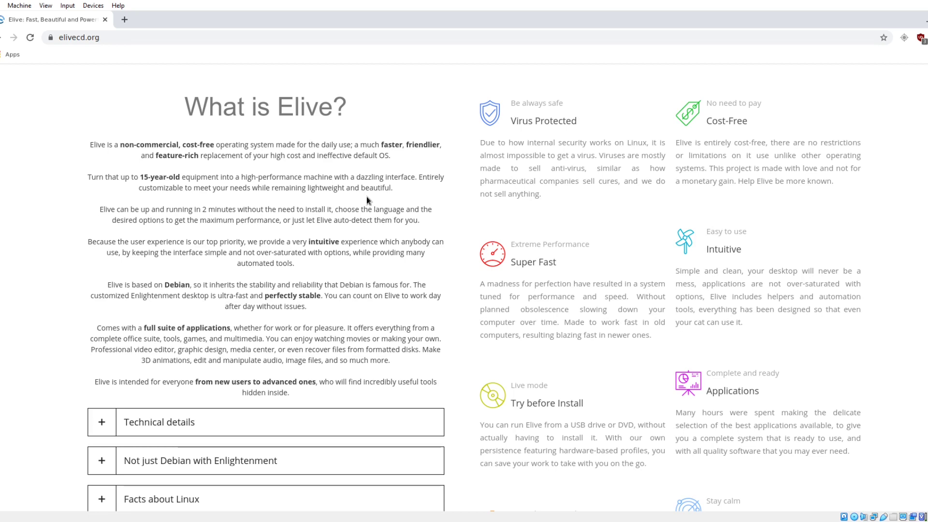
- Expand the Technical details section on the Elive website, read the minimum requirements, and collapse the section
scroll(367, 196, down, 3)
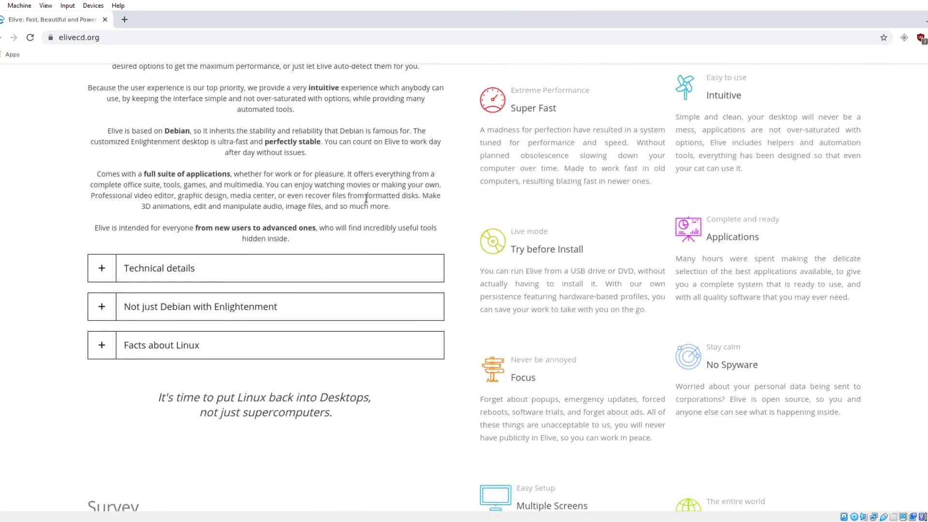
click(111, 273)
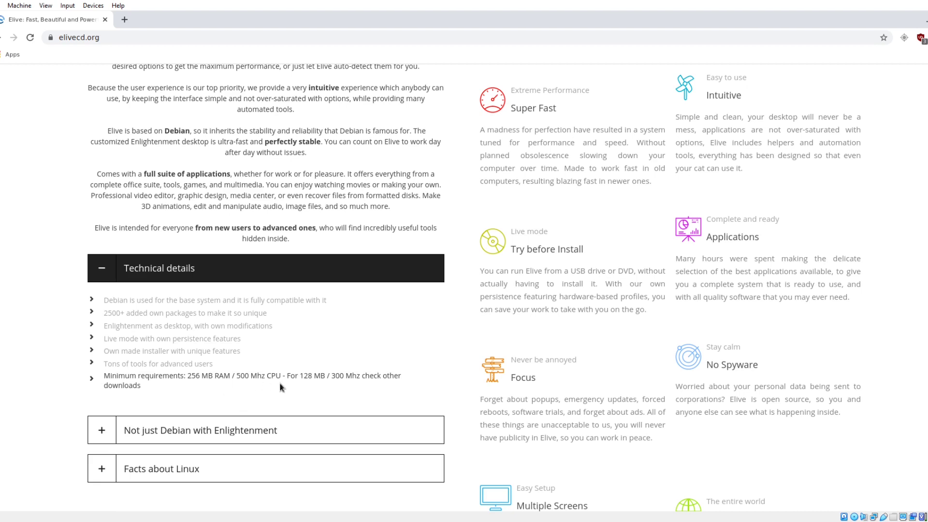
click(101, 269)
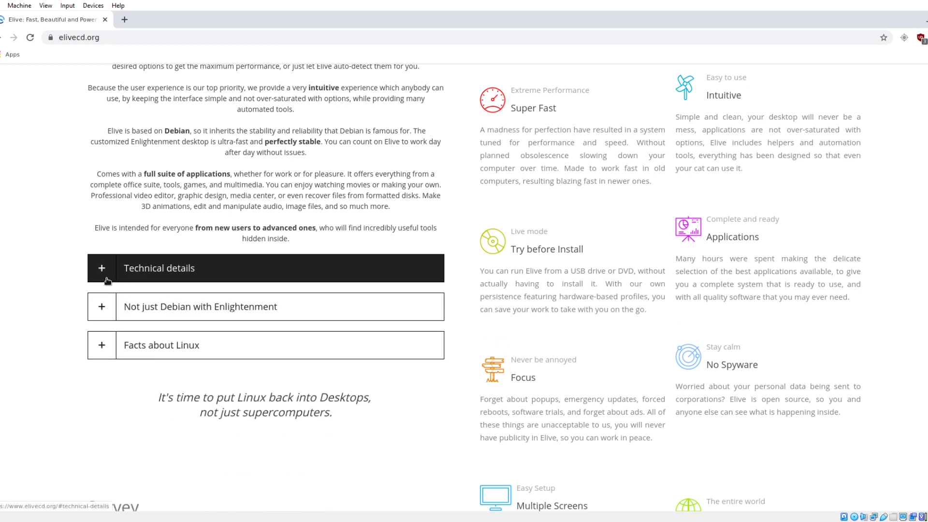
- Expand and read the "Not just Debian with Enlightenment" and "Facts about Linux" sections, and return to the start of the page
click(109, 319)
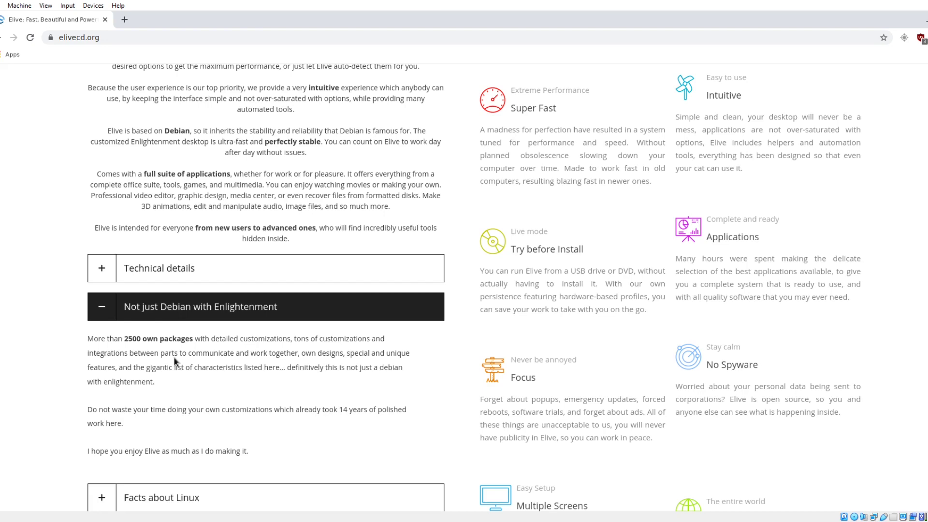
scroll(174, 360, down, 2)
click(110, 390)
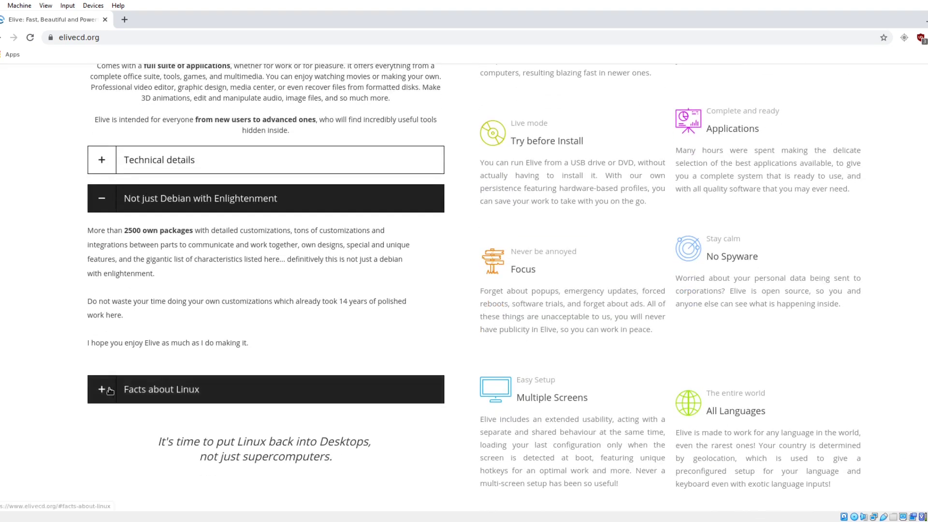
scroll(203, 388, down, 2)
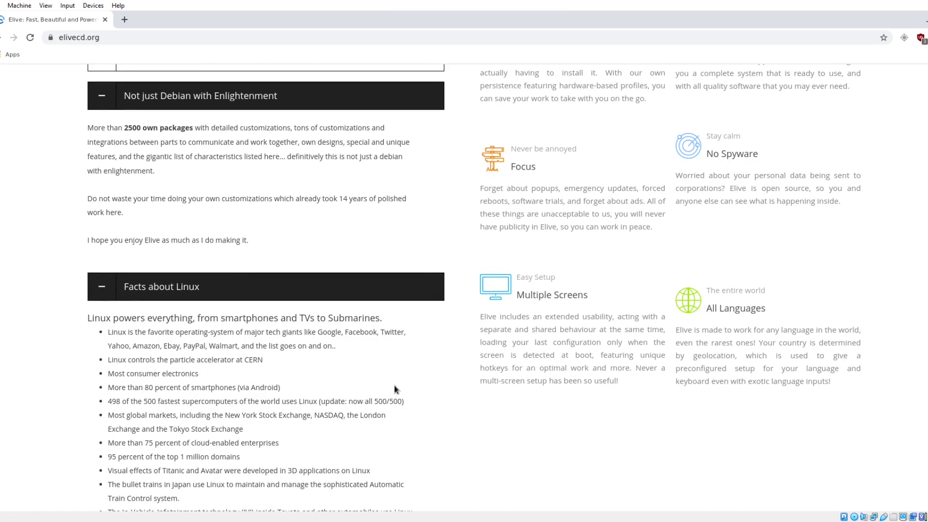
scroll(393, 388, down, 1)
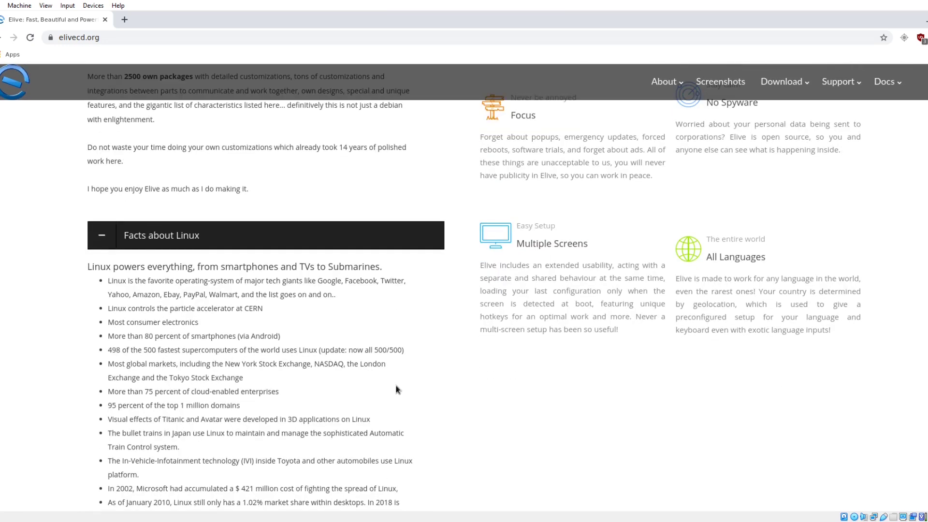
scroll(396, 390, down, 2)
scroll(396, 386, up, 15)
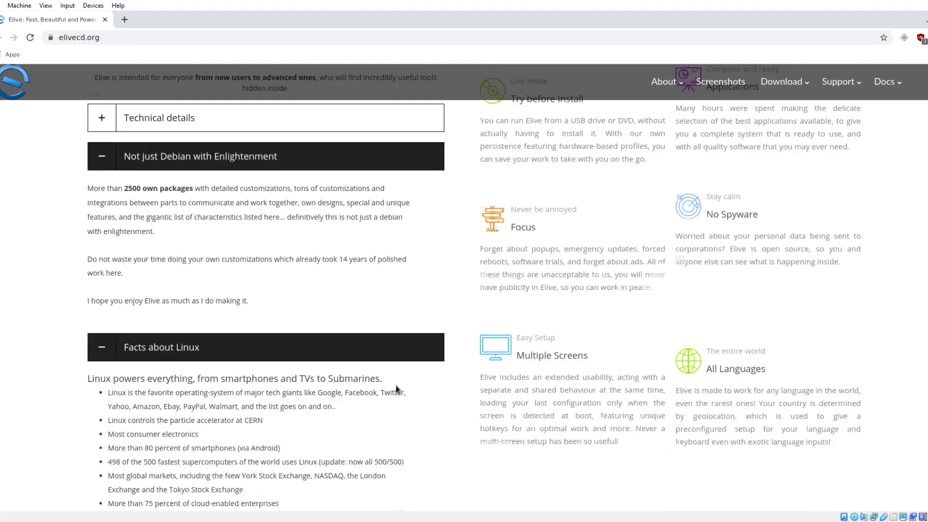
scroll(396, 389, up, 3)
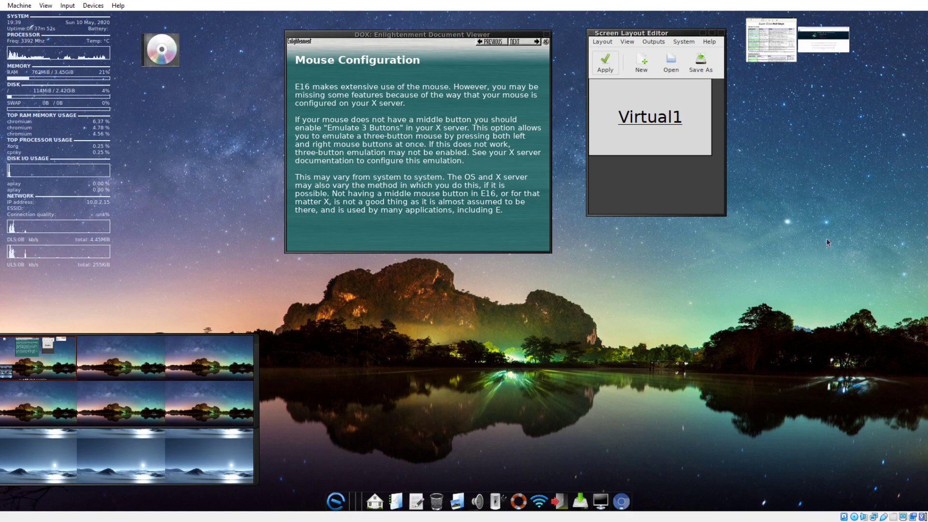
- Look over the desktop's Settings and Elive menus, including the Desktop Operations entries, and dismiss them without choosing anything
right_click(789, 127)
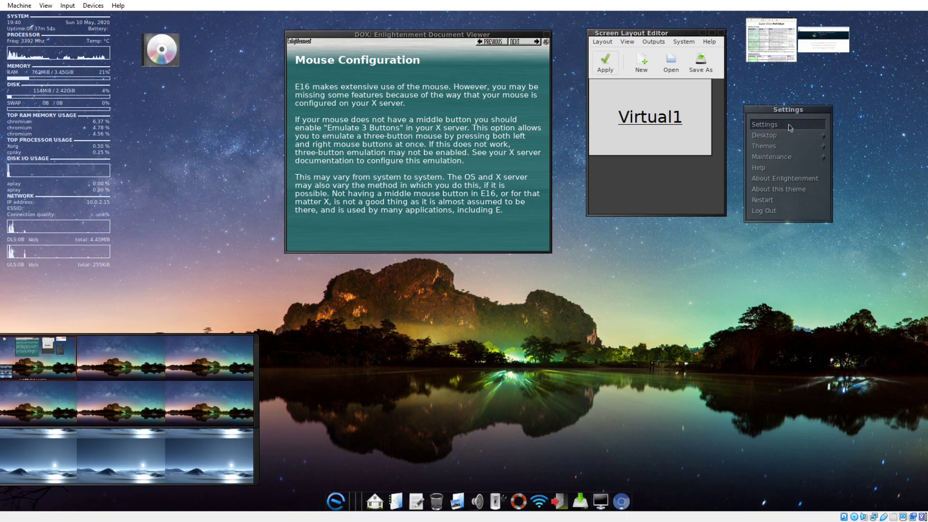
click(749, 239)
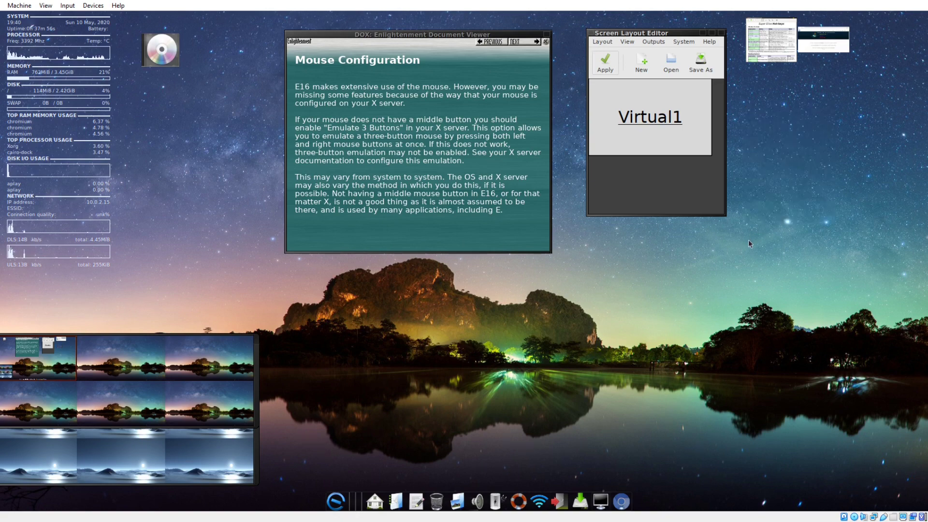
click(748, 240)
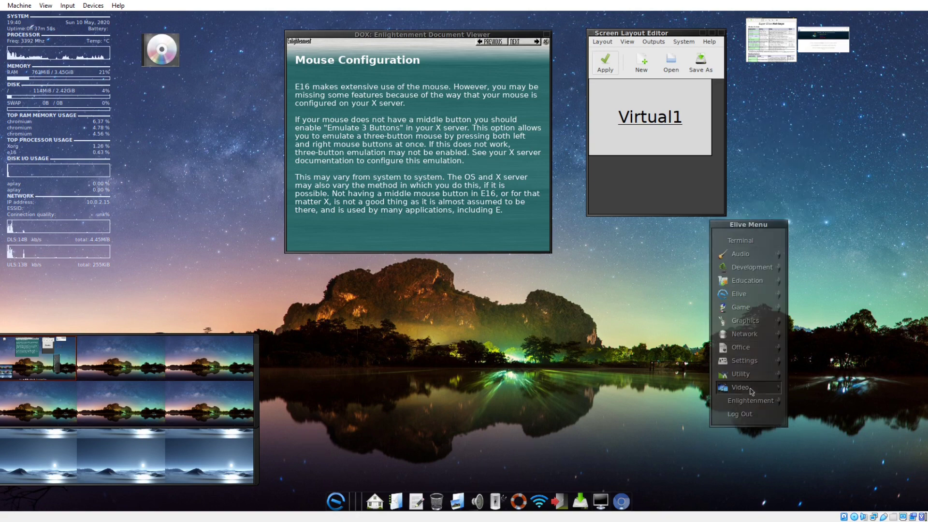
right_click(801, 132)
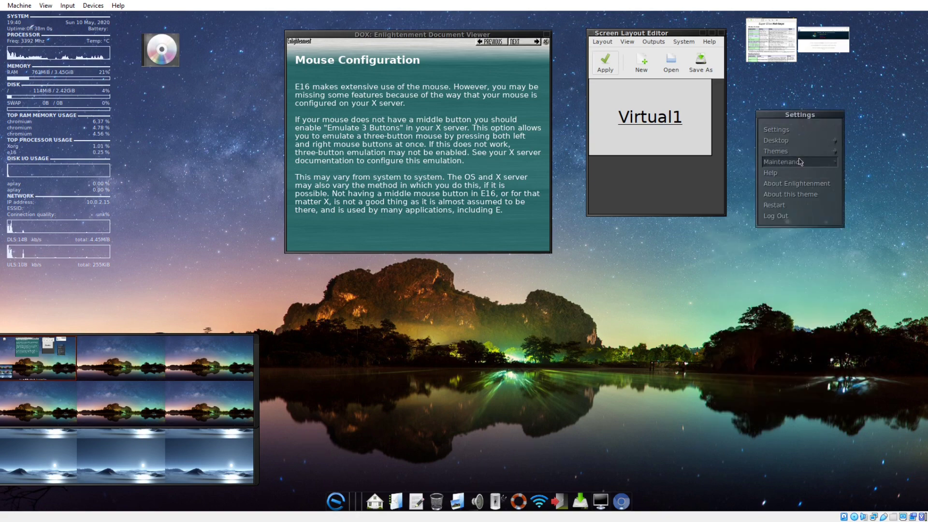
mouse_move(801, 163)
mouse_move(789, 139)
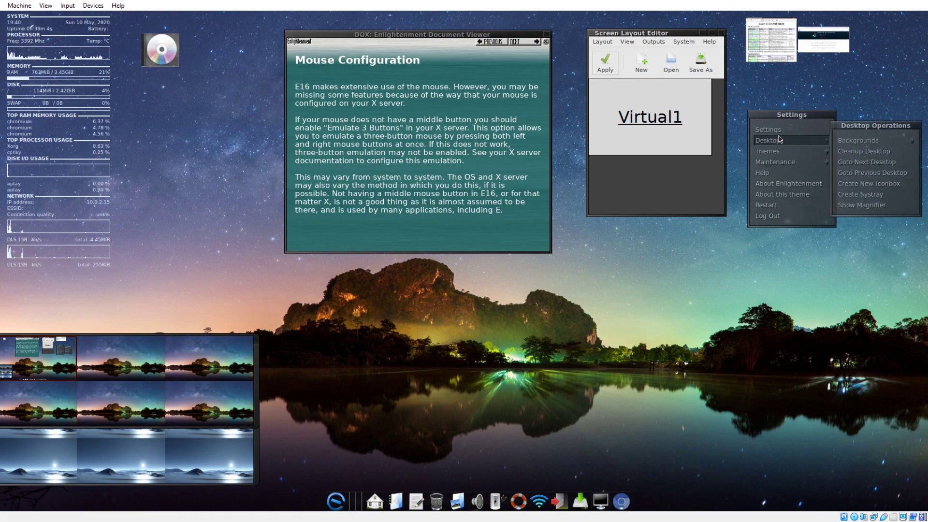
click(726, 241)
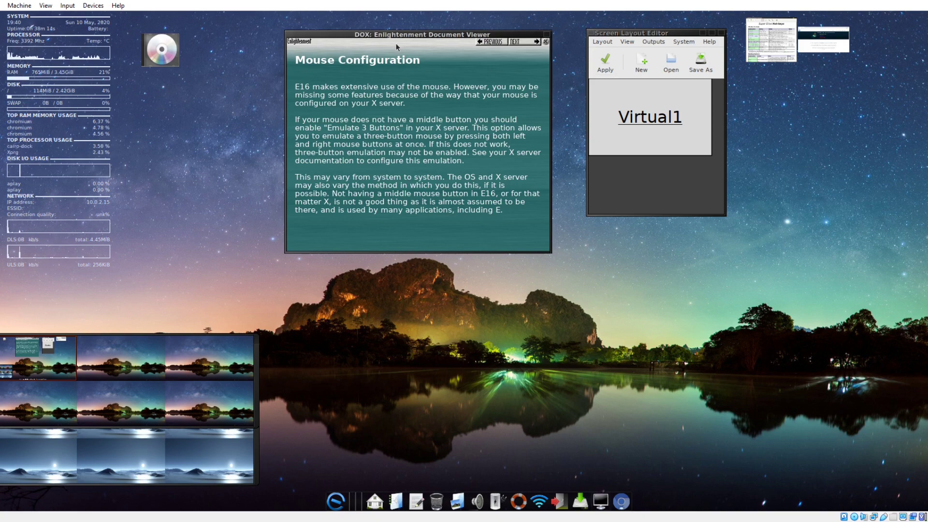
- Shift the document viewer and Screen Layout Editor windows leftward, and restore the iconified Elive browser window and clear it away
drag(487, 36, 438, 34)
drag(655, 35, 635, 34)
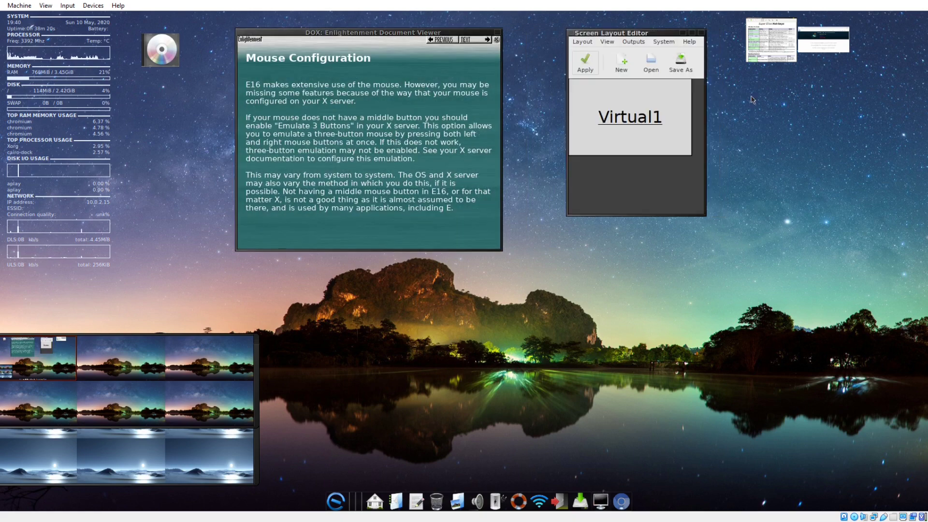
click(819, 49)
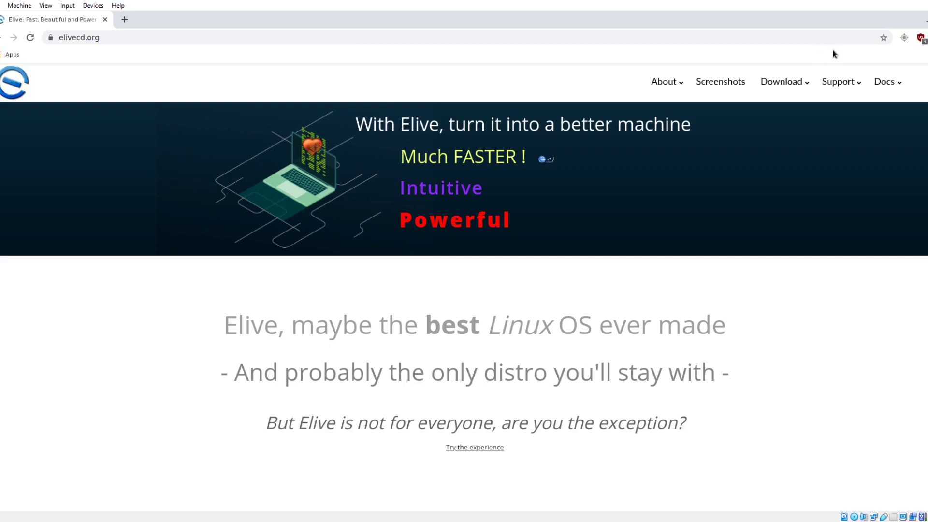
key(ctrl+alt+i)
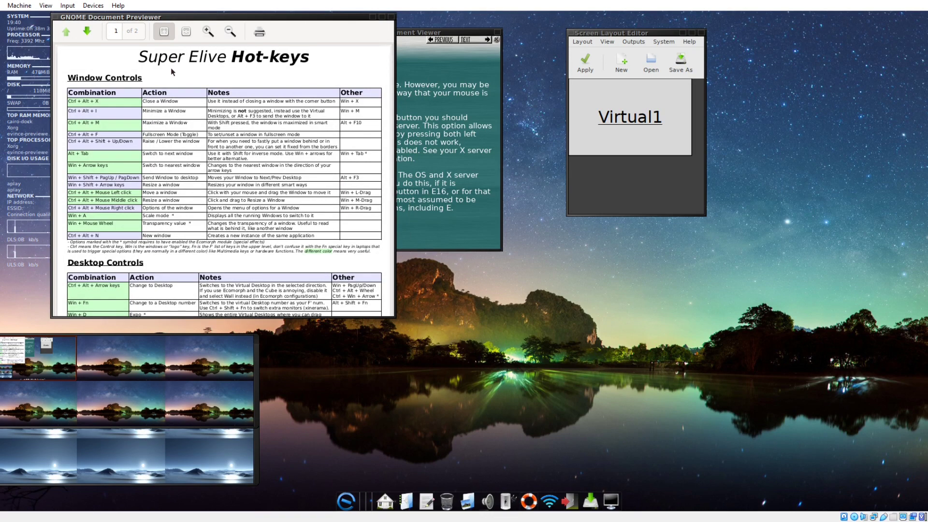
- Maximize the Super Elive Hot-keys document and read its Window Controls table
scroll(210, 100, down, 1)
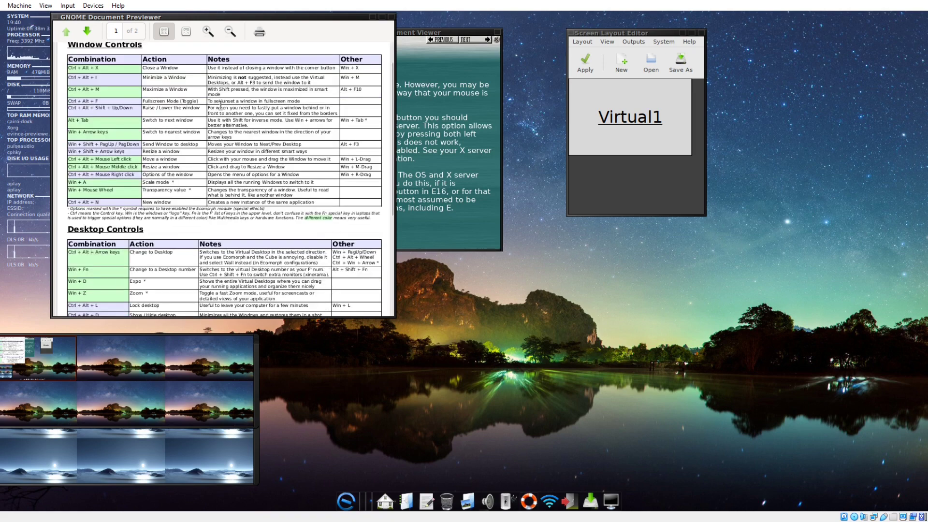
click(382, 18)
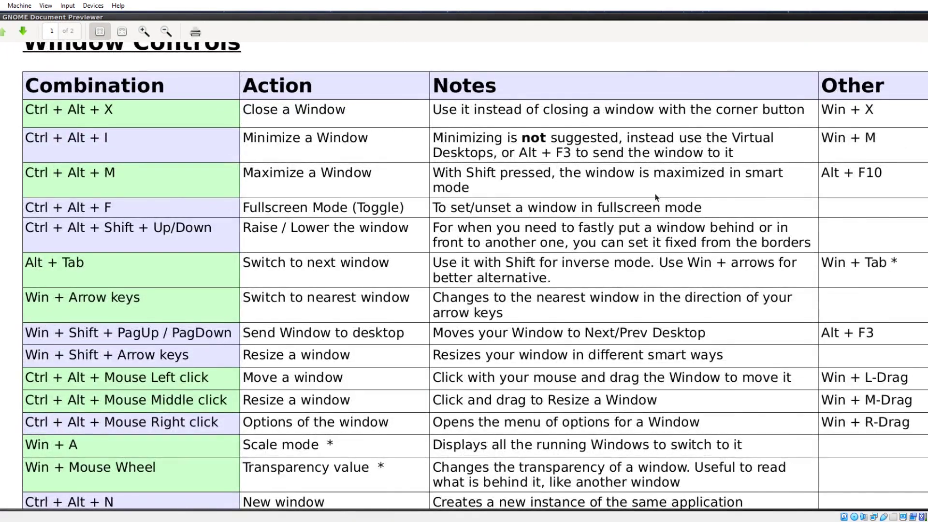
scroll(656, 198, down, 1)
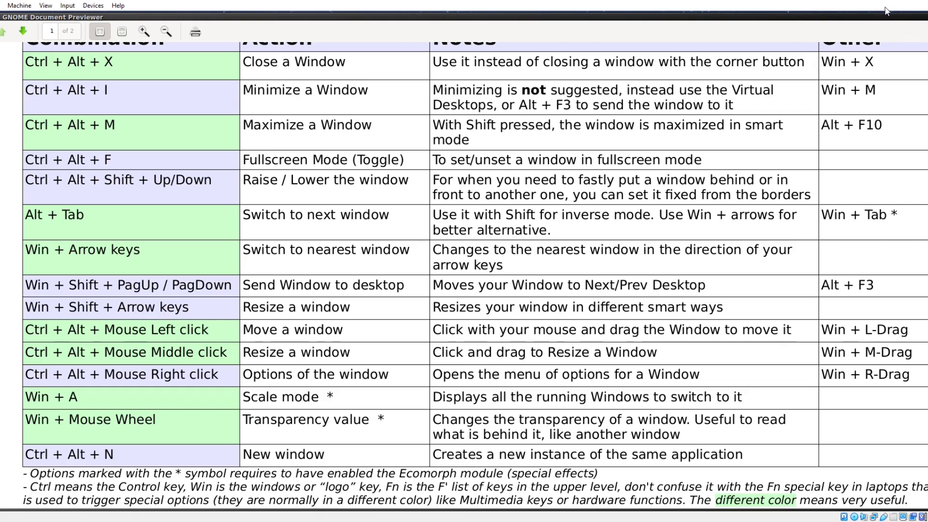
- Review the window operations available for the hot-keys document, including stacking and border styles, and close its window
right_click(392, 15)
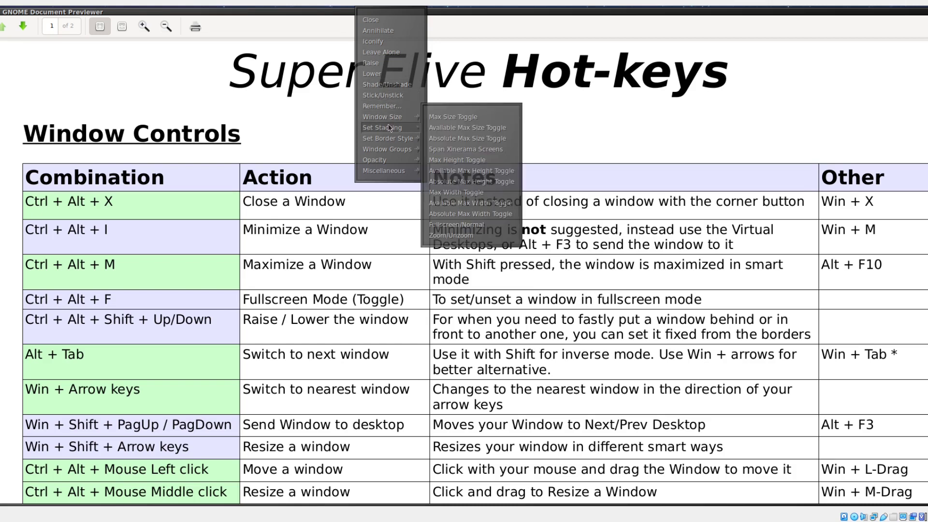
mouse_move(389, 131)
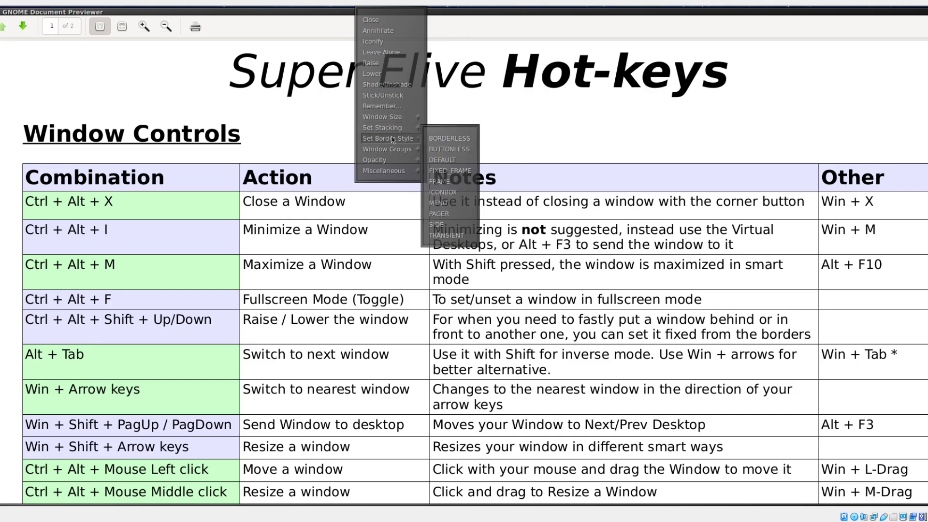
mouse_move(386, 172)
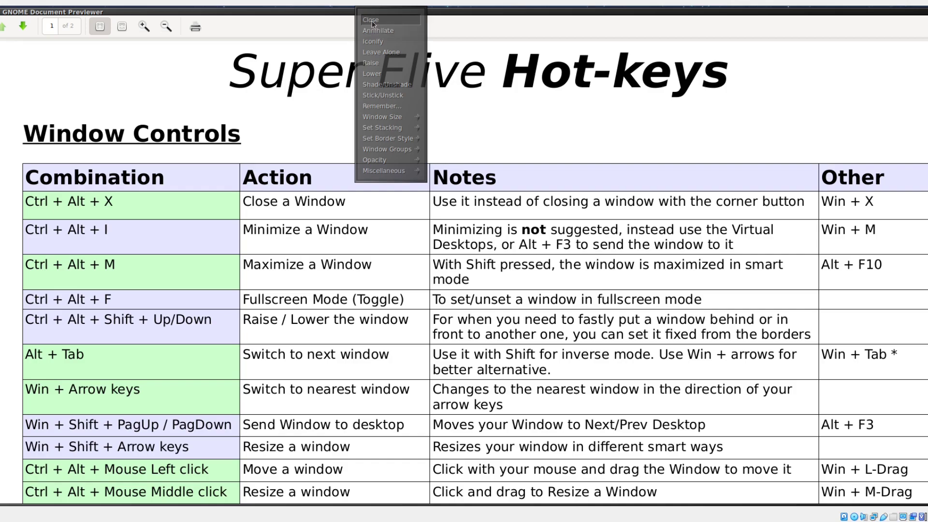
click(373, 22)
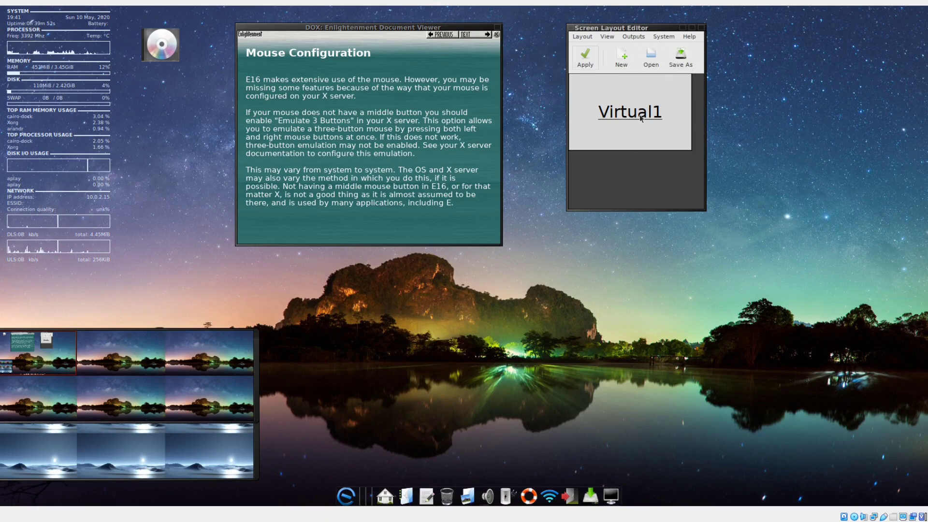
- View the resolutions offered for output Virtual1, and close the Screen Layout Editor, declining to try saving a configuration again
click(664, 38)
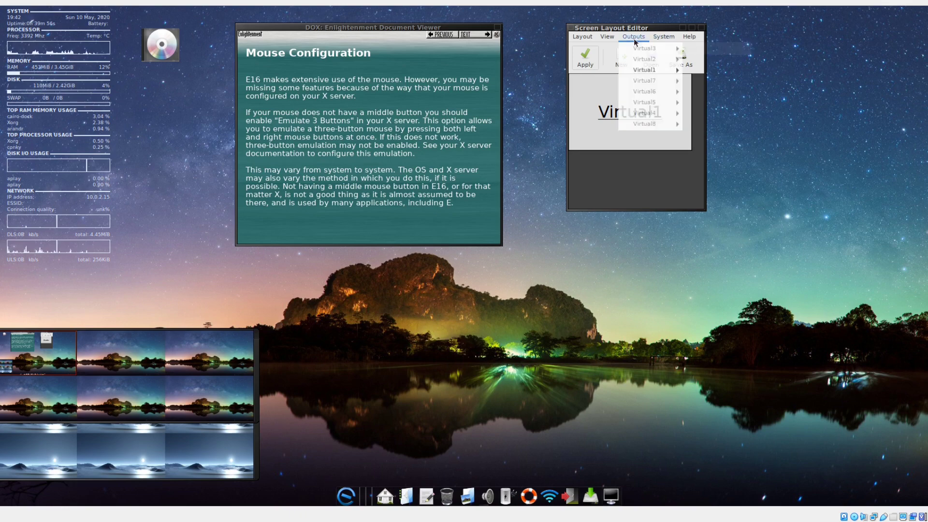
mouse_move(617, 39)
mouse_move(660, 70)
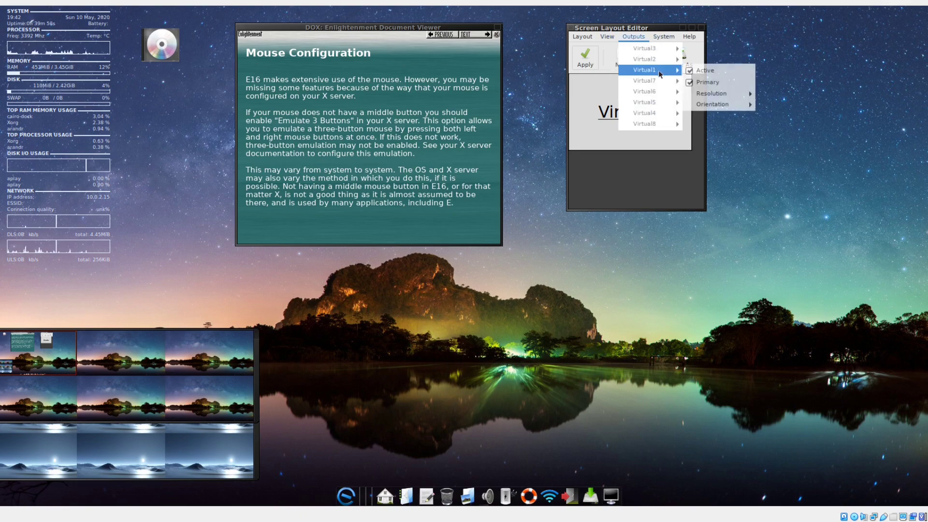
mouse_move(702, 95)
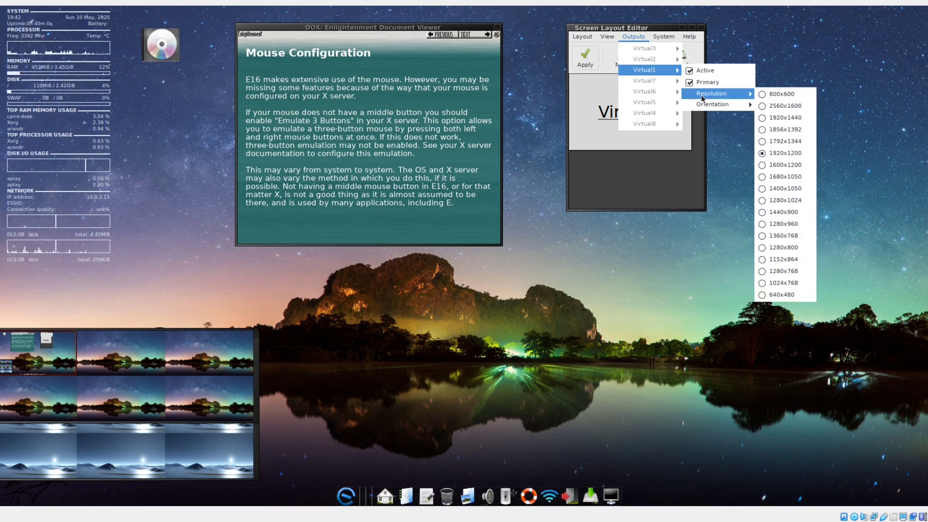
click(786, 129)
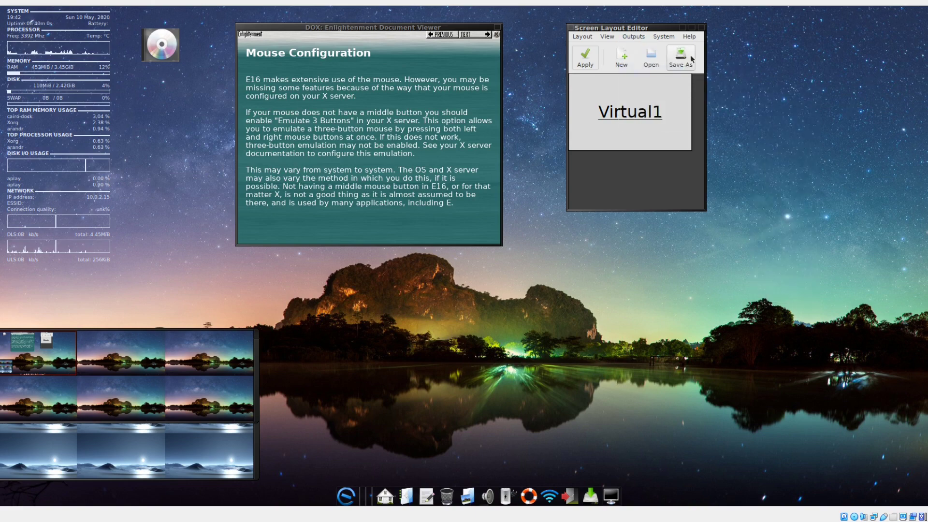
click(702, 29)
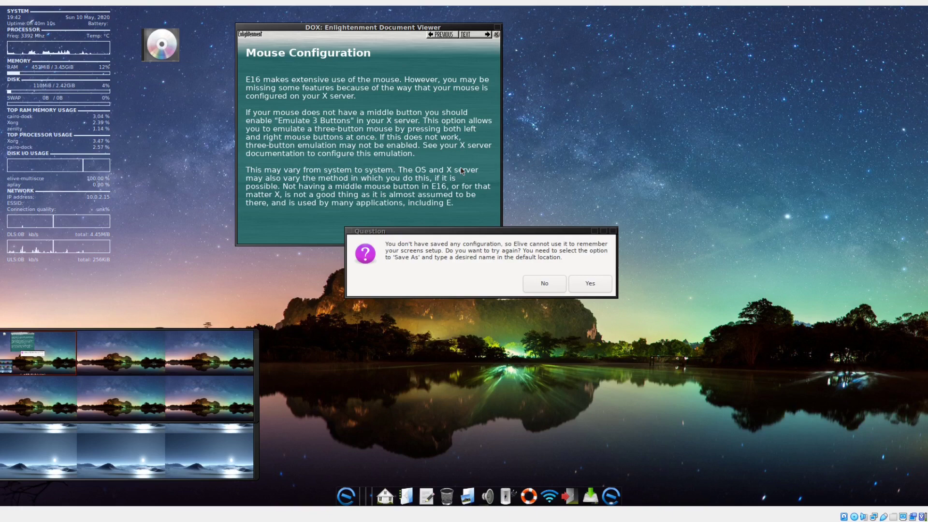
click(554, 290)
- Move the Enlightenment document viewer rightward and page back from Mouse Configuration to the Documentation Index
drag(428, 27, 629, 33)
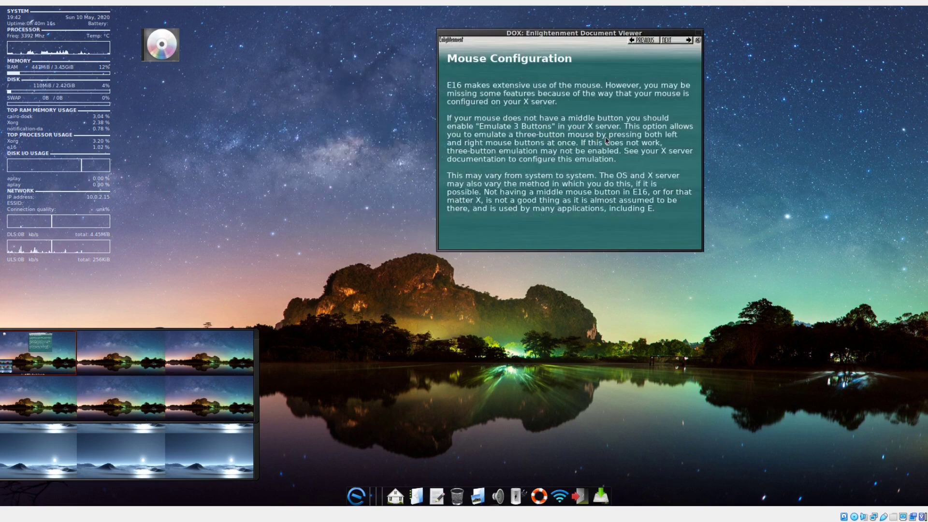
click(643, 40)
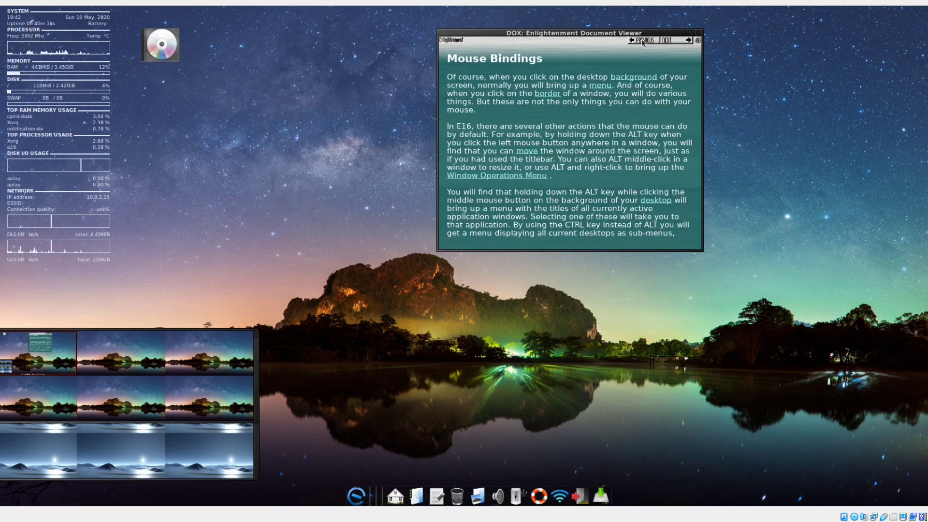
click(643, 41)
click(643, 41)
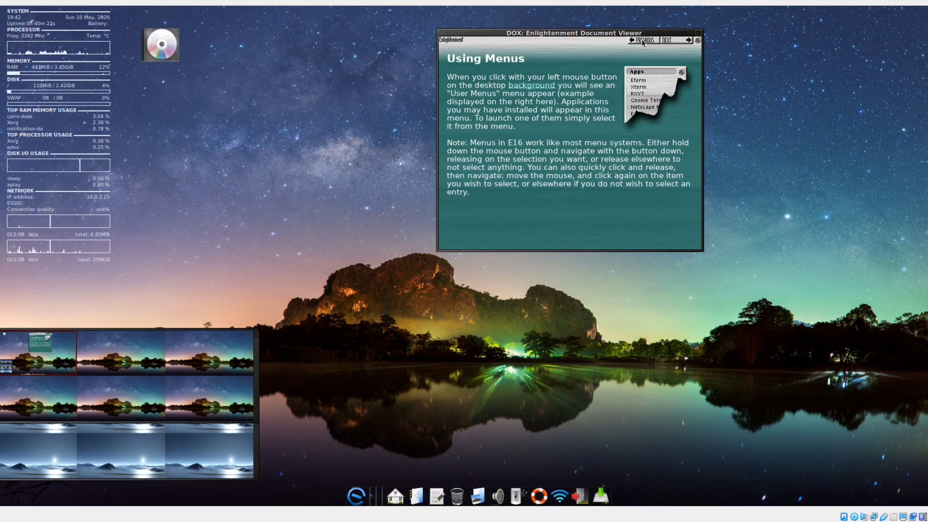
click(643, 41)
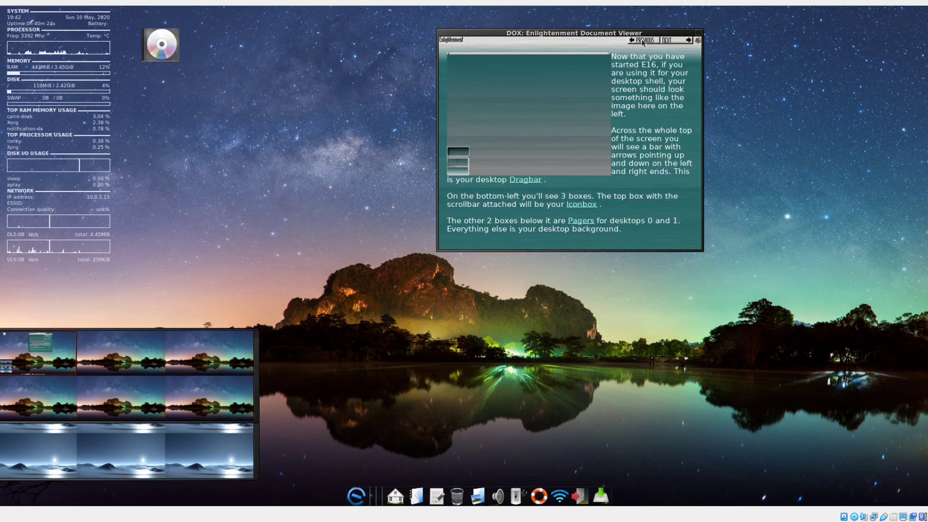
click(643, 41)
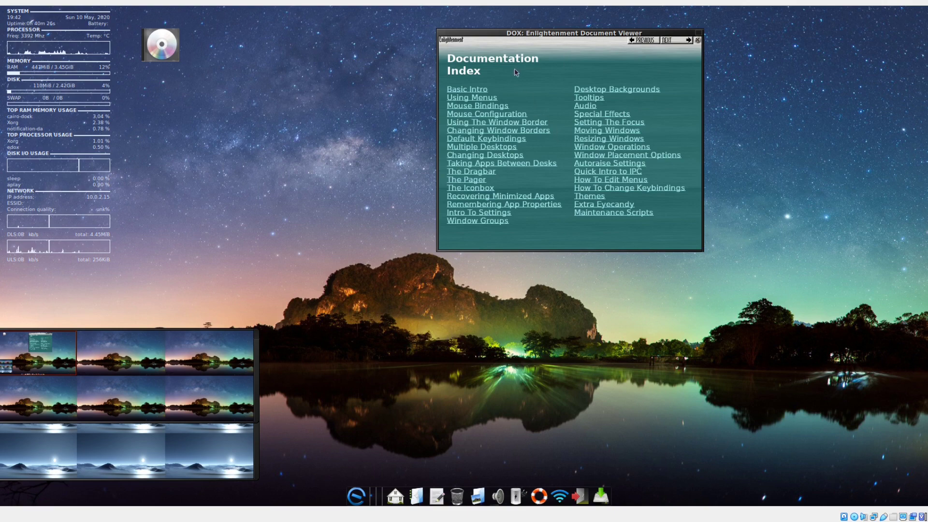
- Close the Enlightenment document viewer and review the desktop music player applet's options, dismissing them unchanged
click(697, 40)
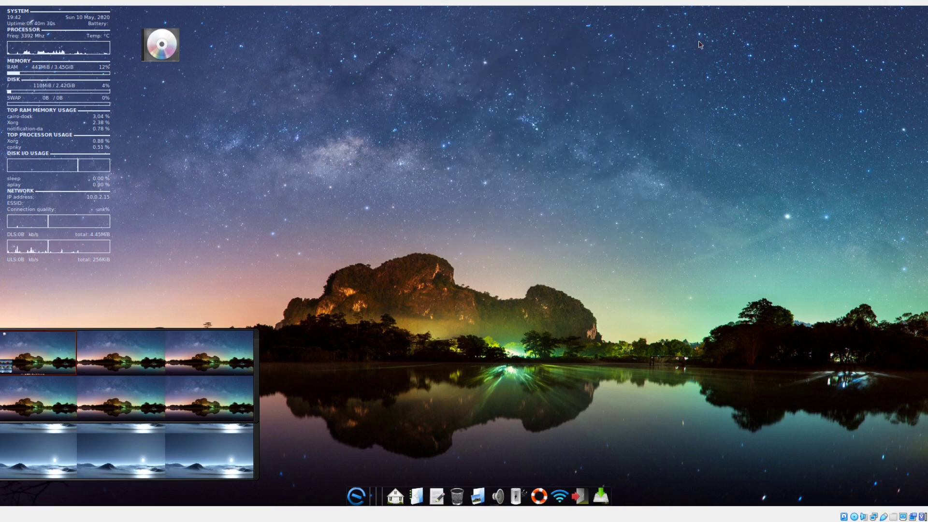
right_click(166, 50)
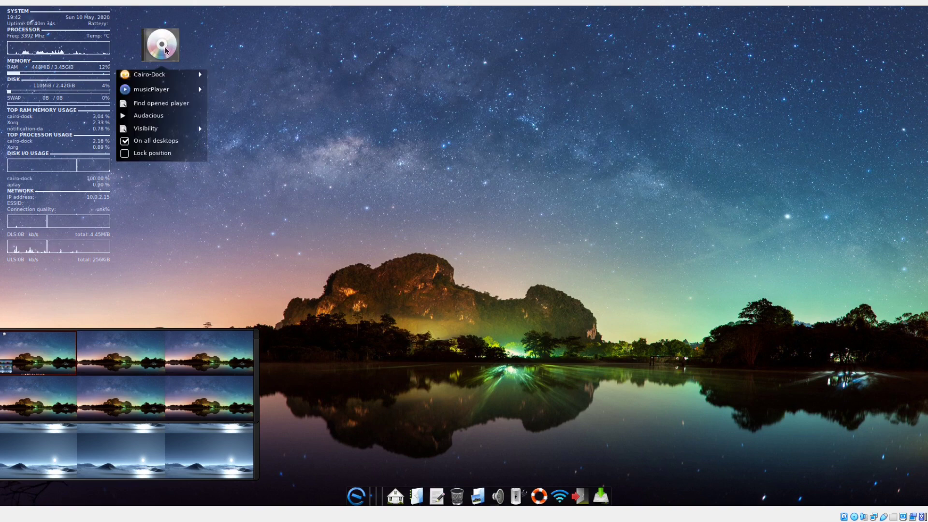
mouse_move(171, 90)
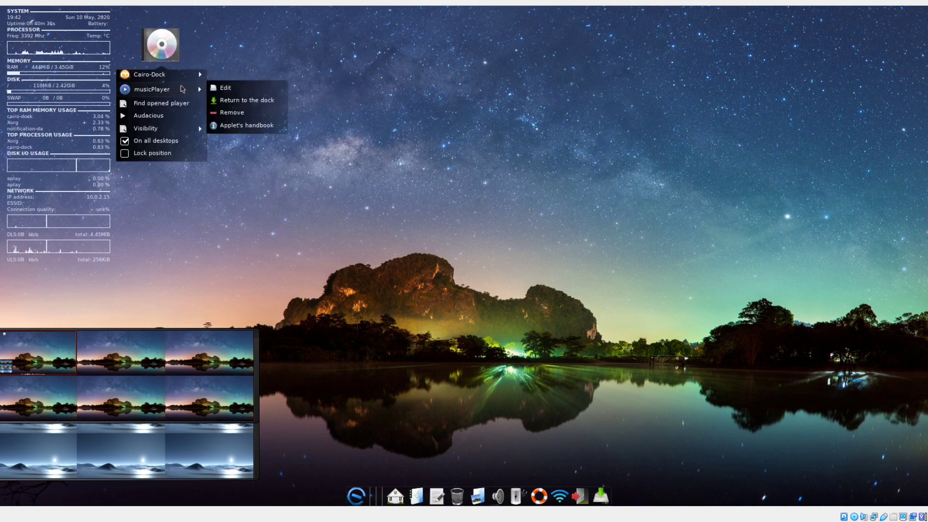
click(218, 64)
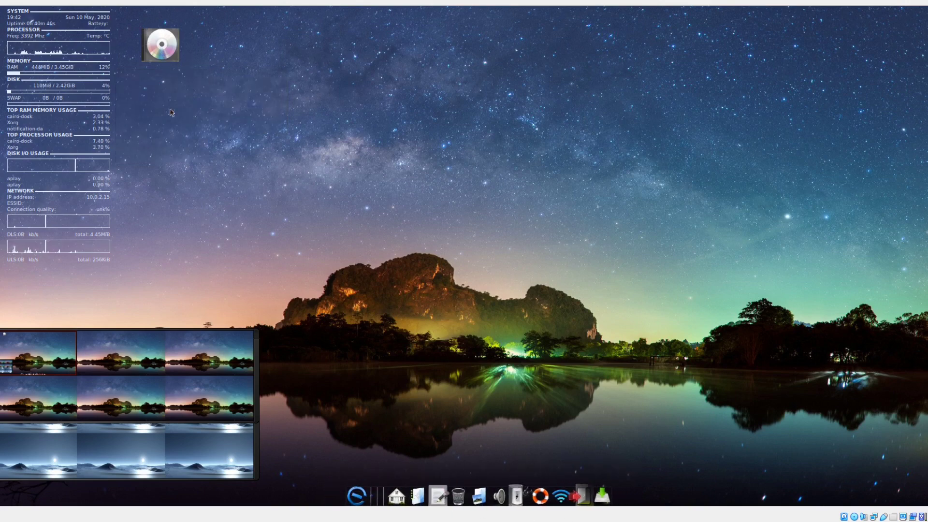
- Shift the music player applet rightward on the desktop, and launch Audacious from it to view the radio playlist, quitting it when finished
drag(160, 49, 377, 100)
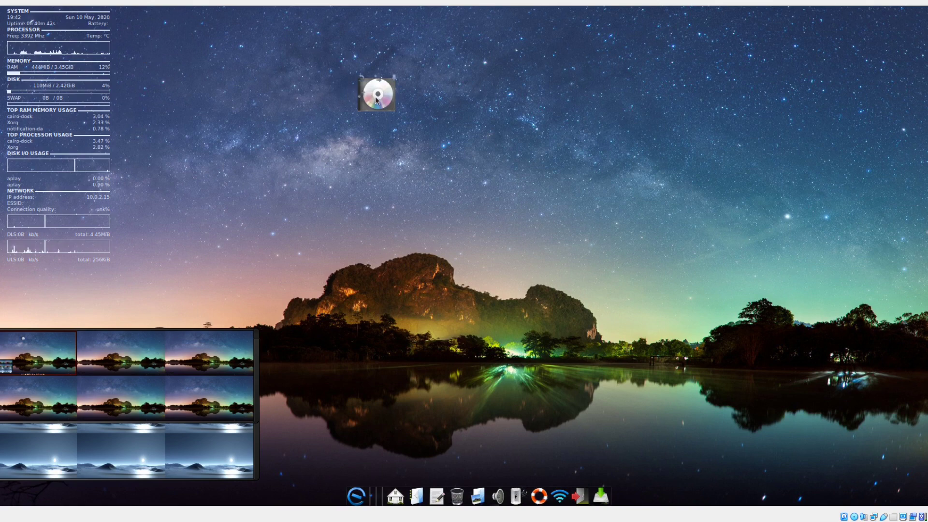
right_click(374, 103)
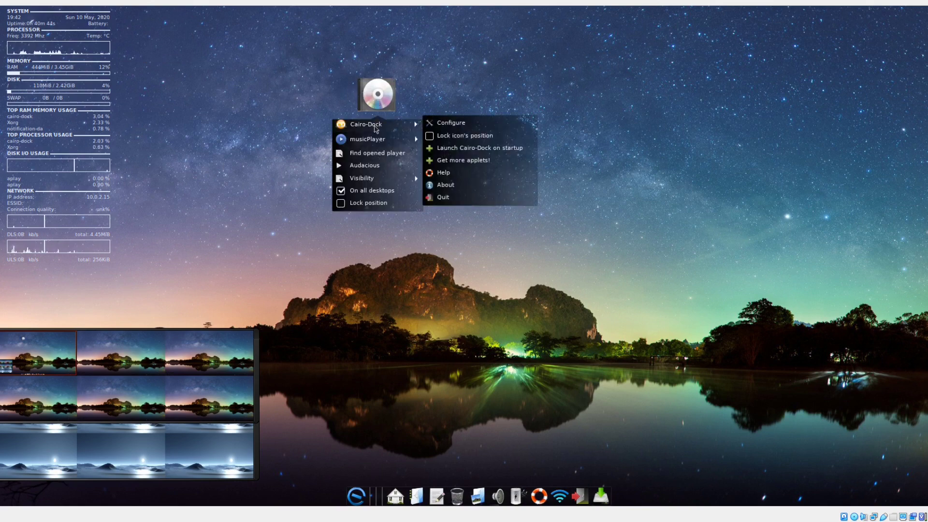
click(378, 167)
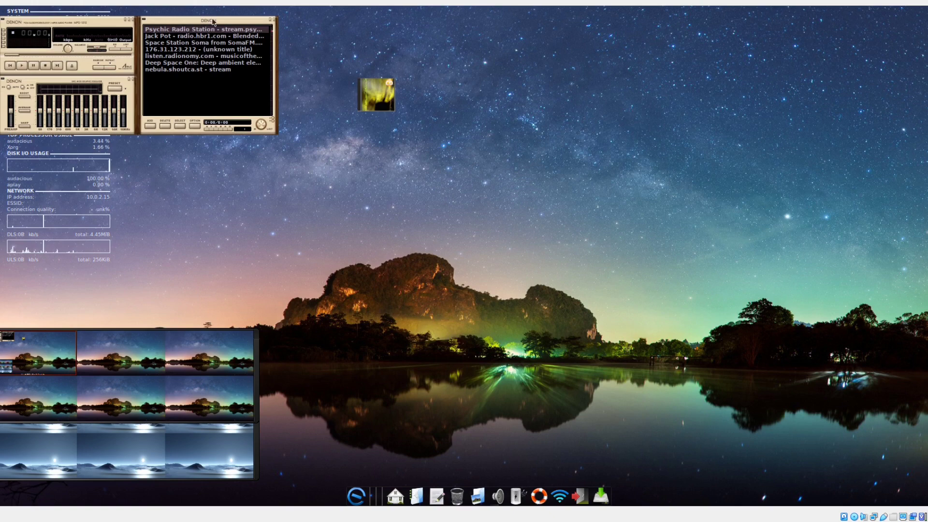
mouse_move(213, 22)
mouse_down()
mouse_move(424, 97)
mouse_move(234, 56)
mouse_move(209, 23)
mouse_up()
key(ctrl+q)
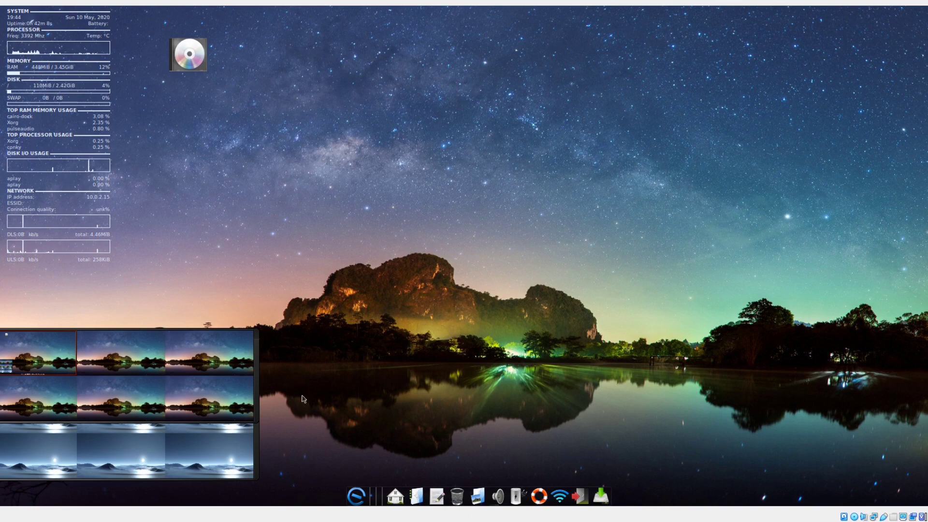
- Switch back and forth between the snowy and night-sky virtual desktops, ending on the night-sky desktop's upper-right area
click(199, 460)
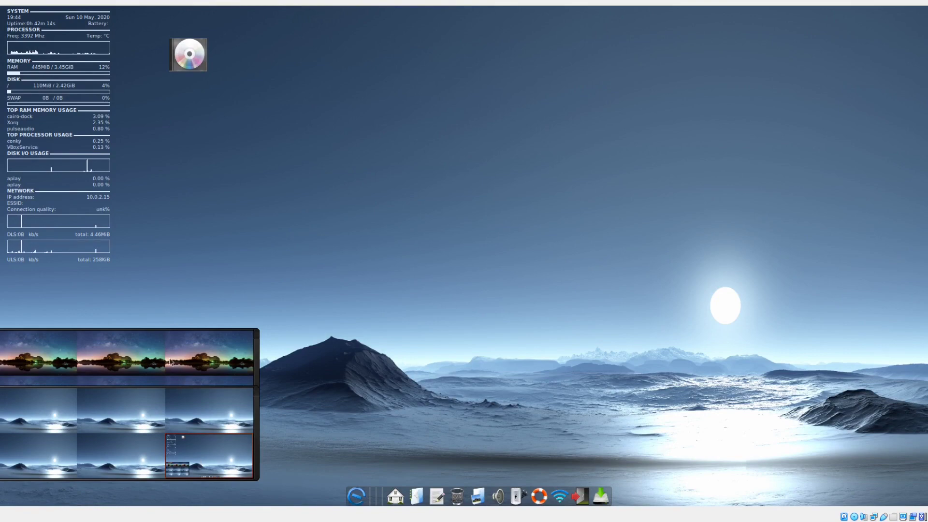
click(171, 361)
click(185, 444)
click(197, 361)
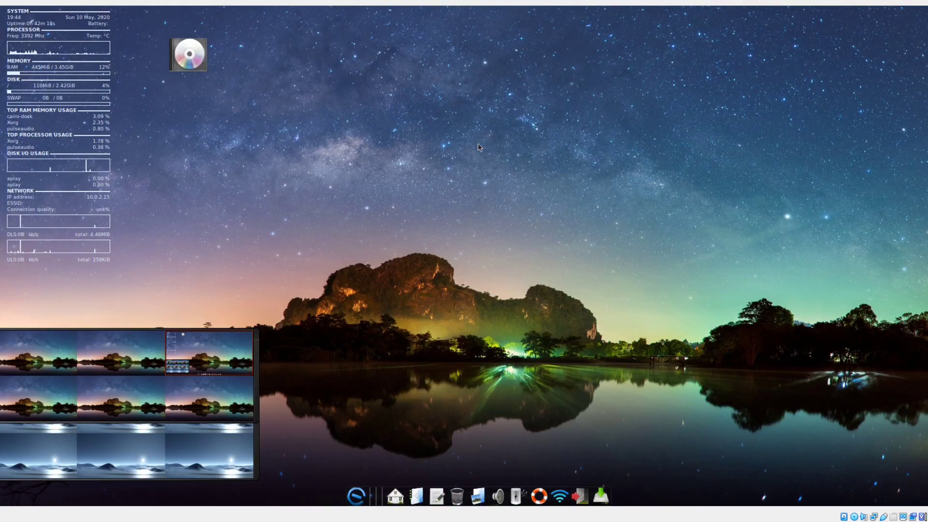
- Review the Enlightenment settings entries, from Desktop and Themes to About this theme, and dismiss them
right_click(472, 66)
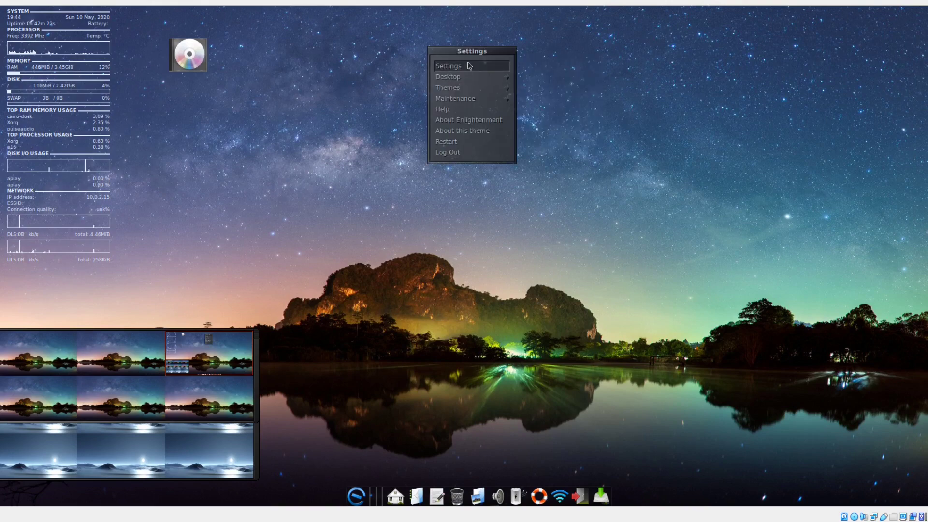
mouse_move(468, 91)
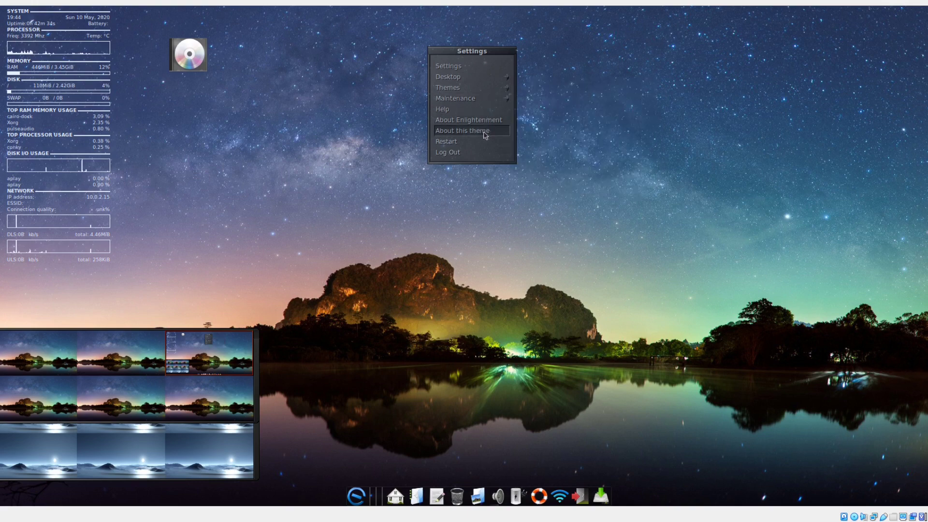
click(498, 146)
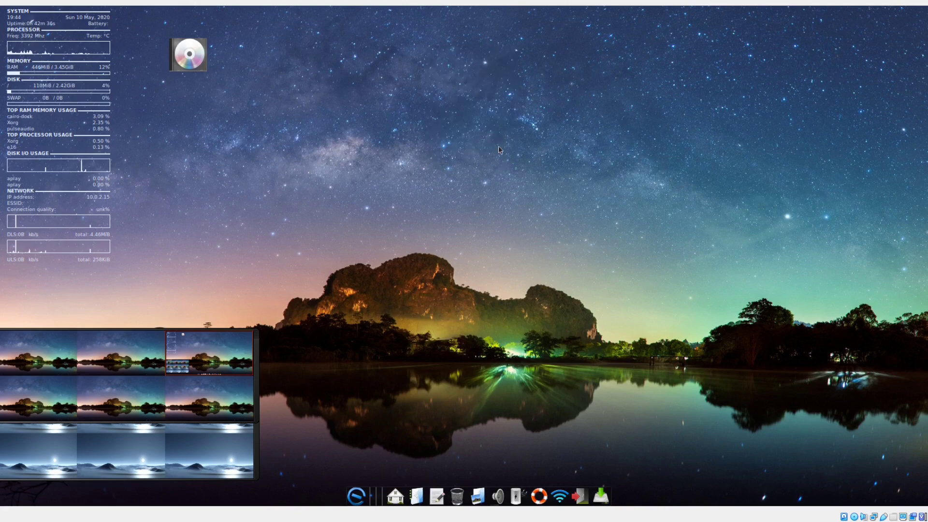
- Open a terminal and run the help command to look up the available Elive features
click(491, 95)
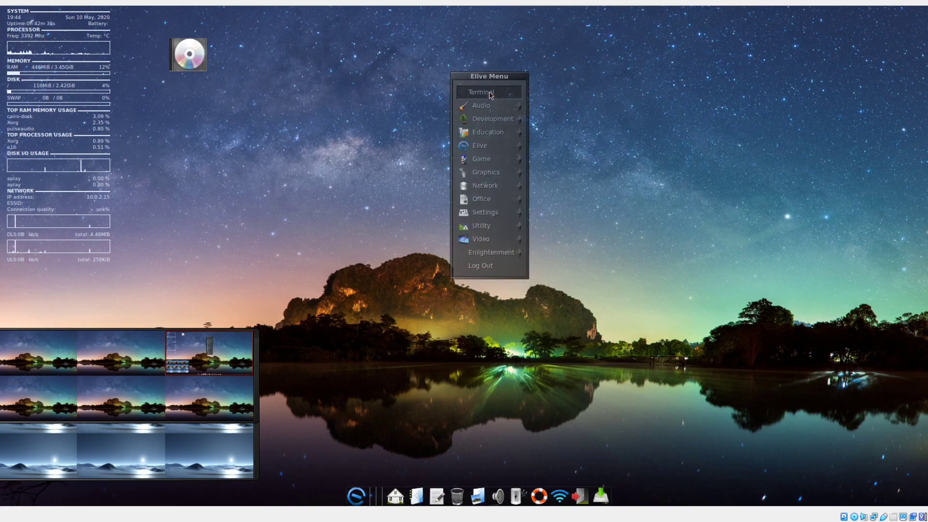
click(491, 93)
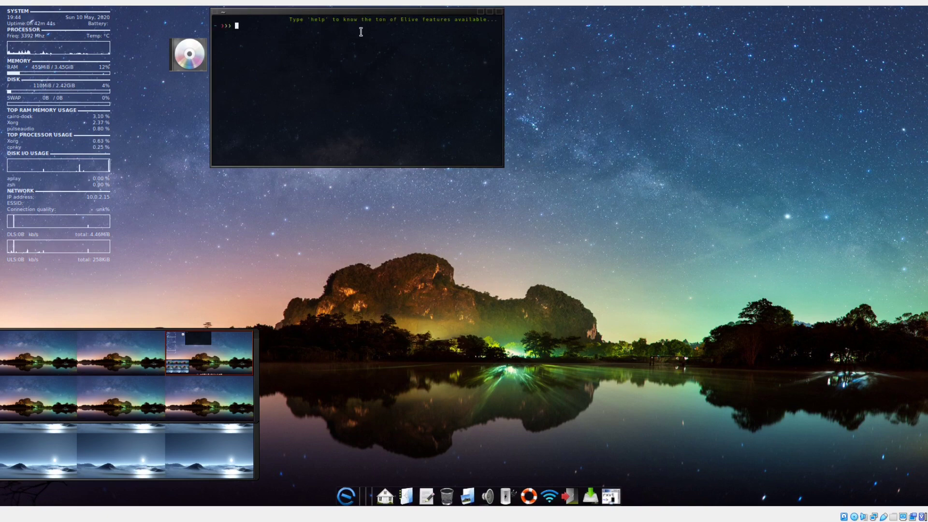
text(help)
key(Return)
- Browse the installed applications by category in the Elive Menu, including Graphics, Office, Utility and Video
key(super)
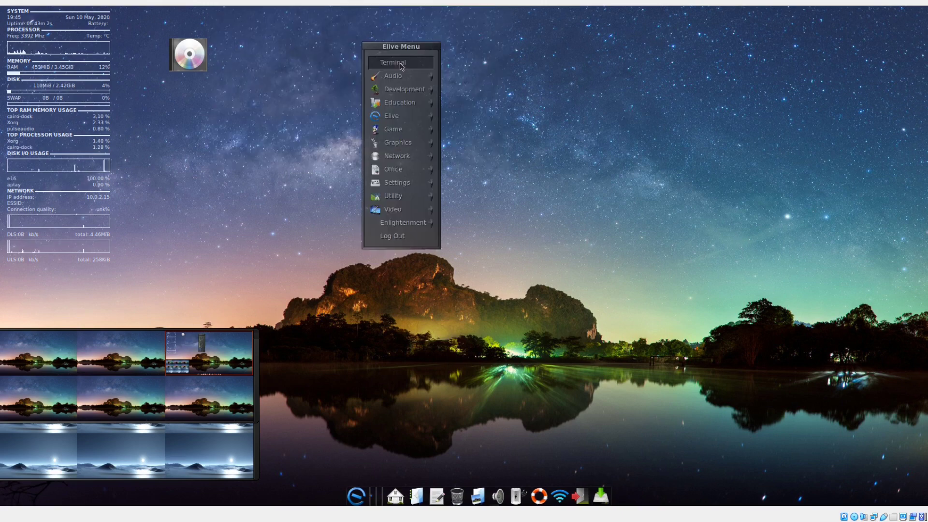
mouse_move(401, 81)
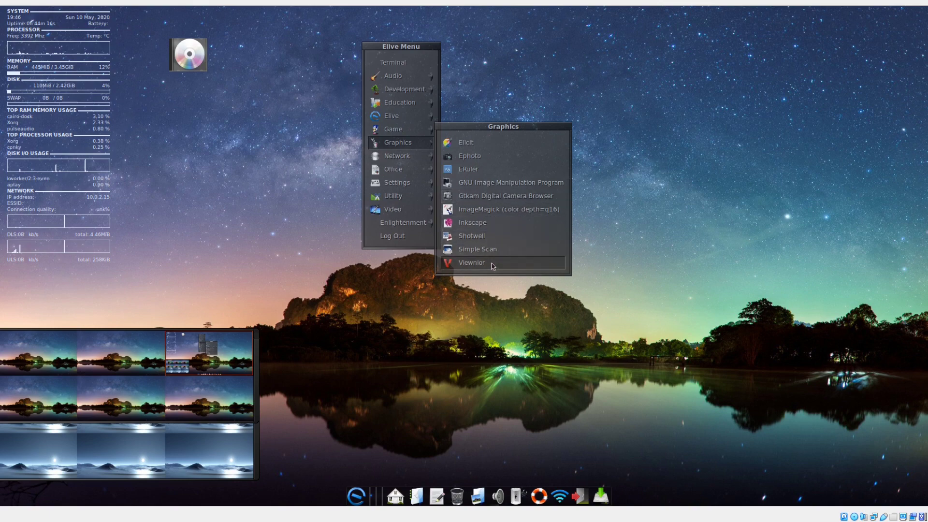
mouse_move(410, 163)
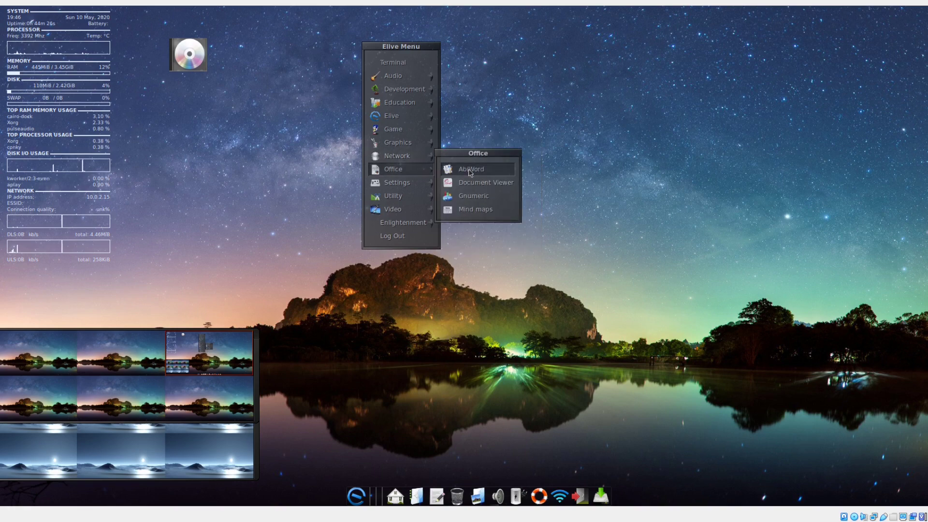
mouse_move(404, 188)
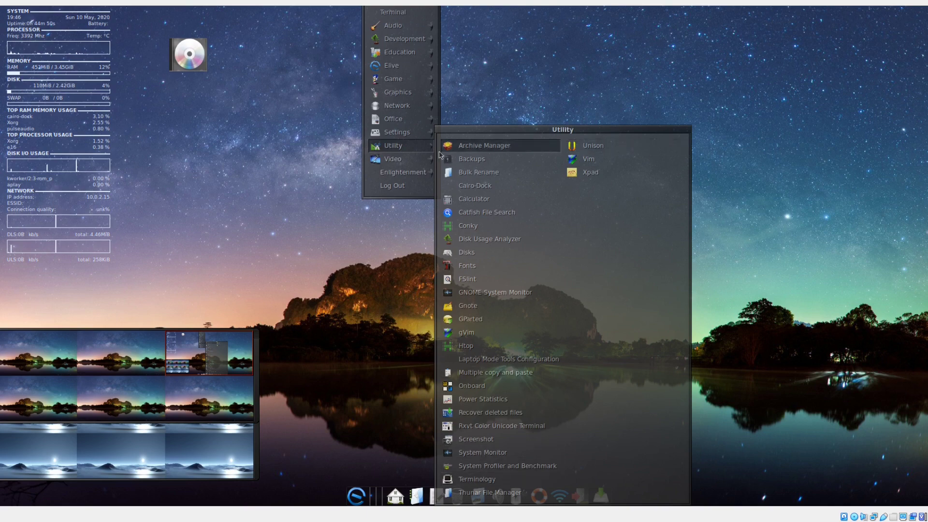
mouse_move(416, 161)
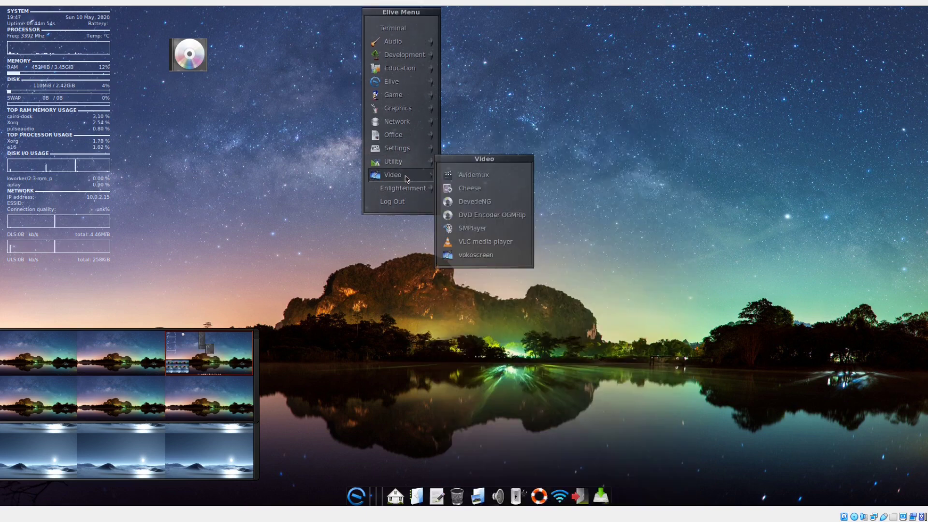
- Launch VLC media player and kill its window with the Annihilate window operation
click(494, 246)
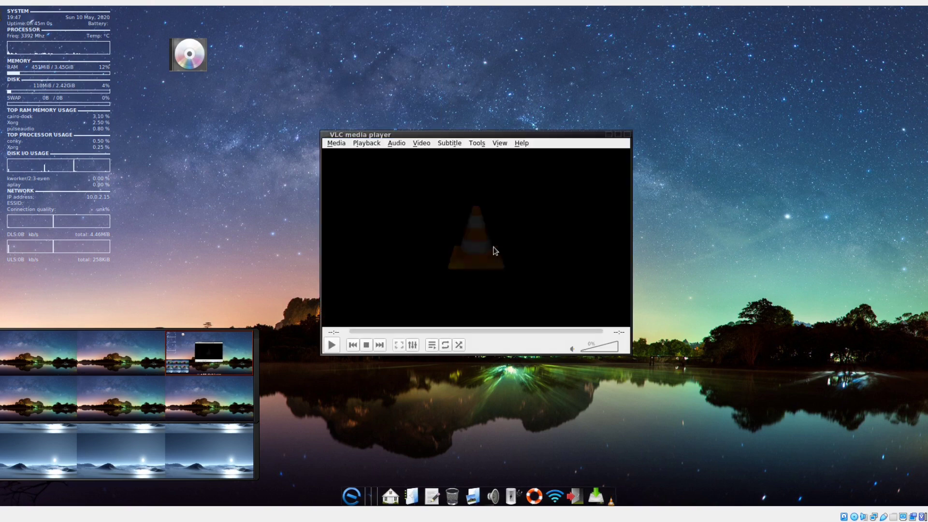
right_click(530, 136)
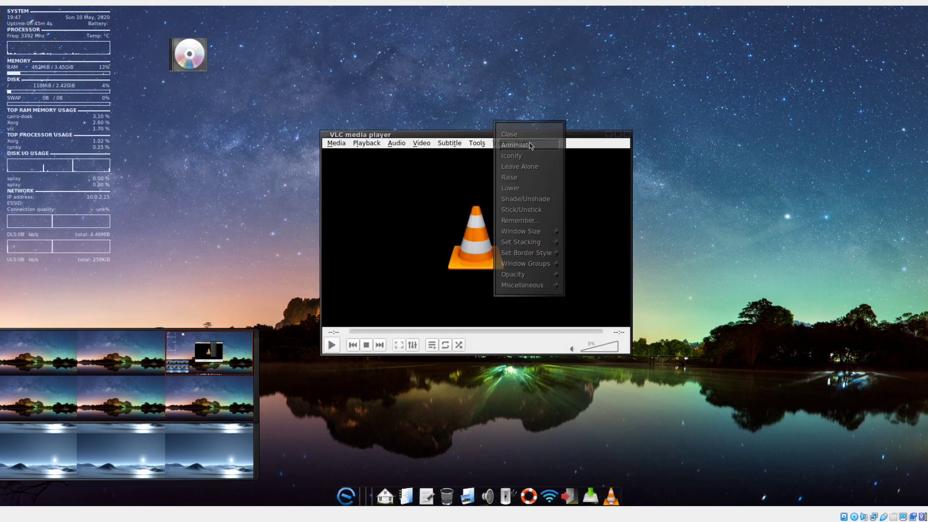
click(530, 146)
- Apply the OrangeJuice theme to the Enlightenment desktop
click(468, 103)
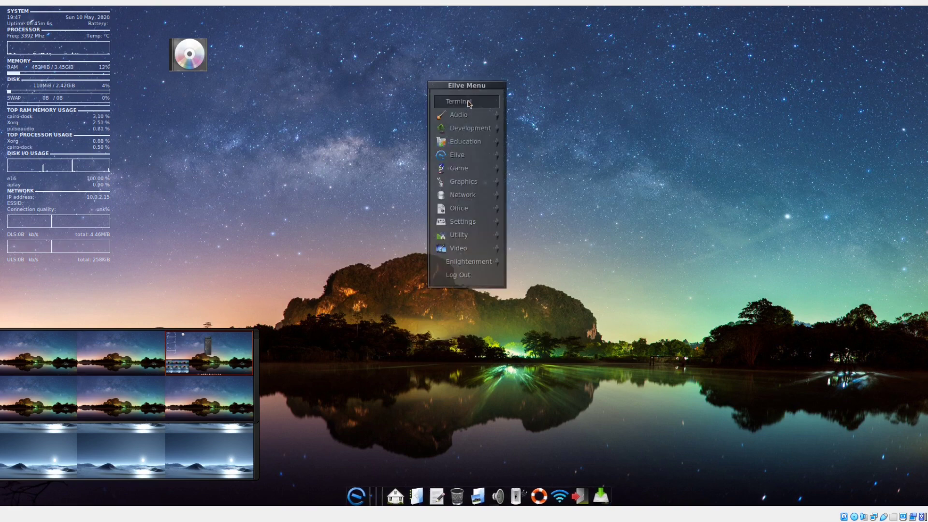
mouse_move(476, 249)
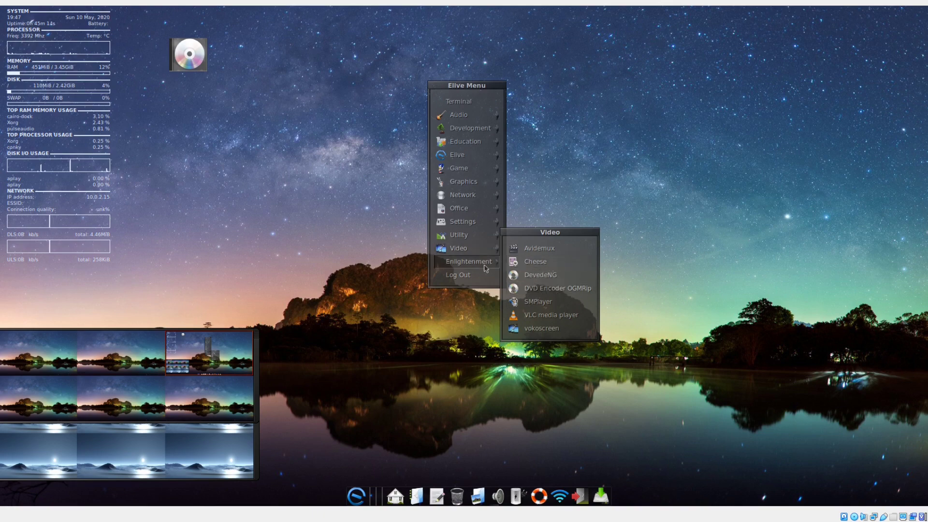
mouse_move(482, 268)
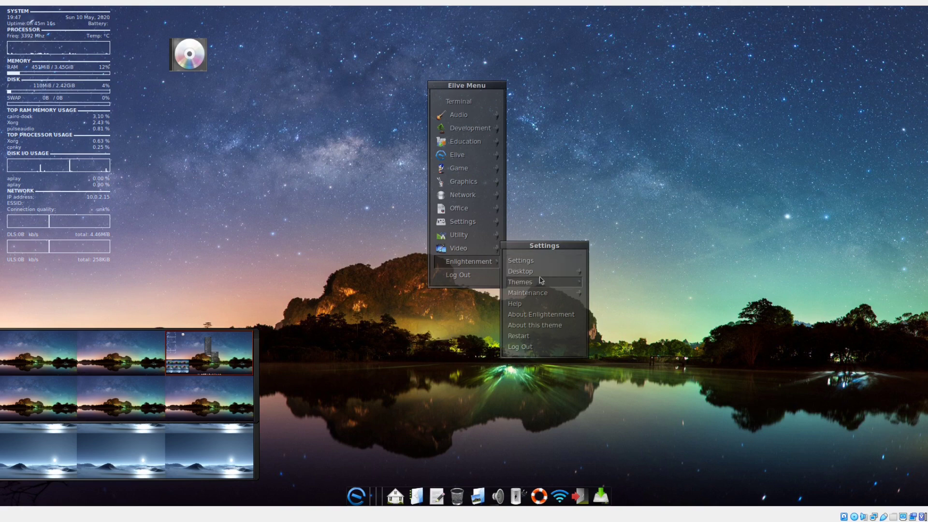
mouse_move(539, 284)
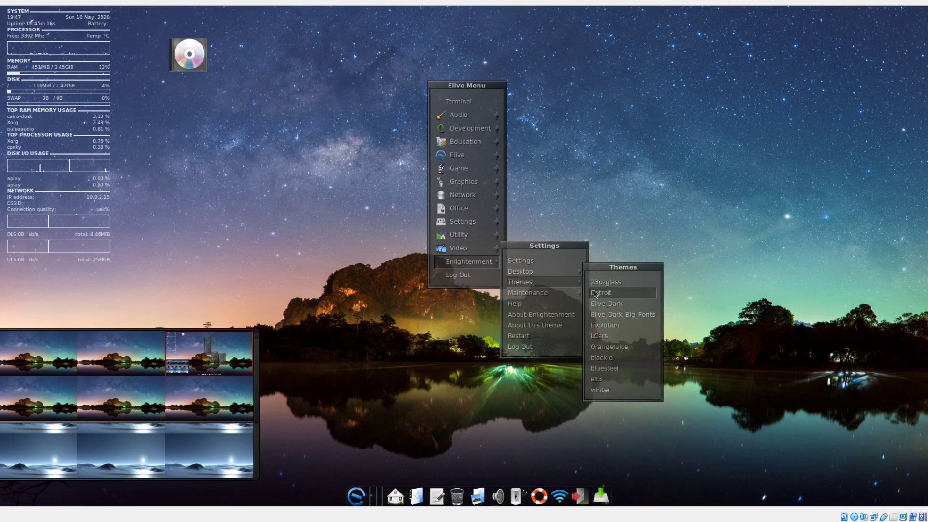
click(628, 348)
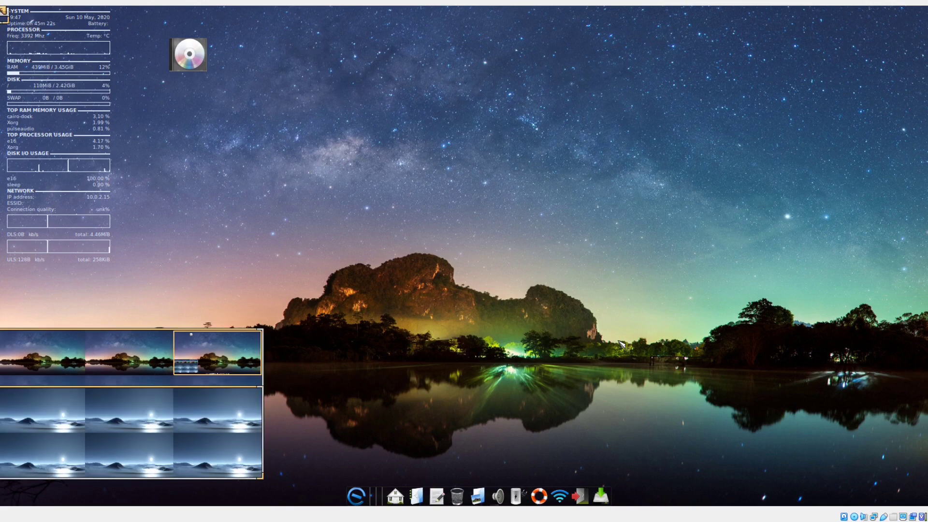
- Change the Enlightenment desktop theme to Elive_Dark_Big_Fonts
click(473, 113)
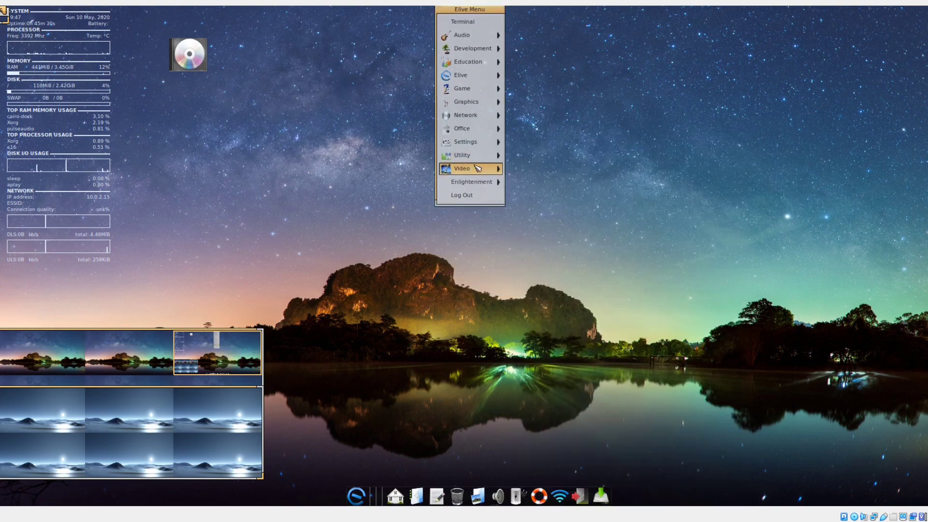
mouse_move(480, 184)
mouse_move(536, 202)
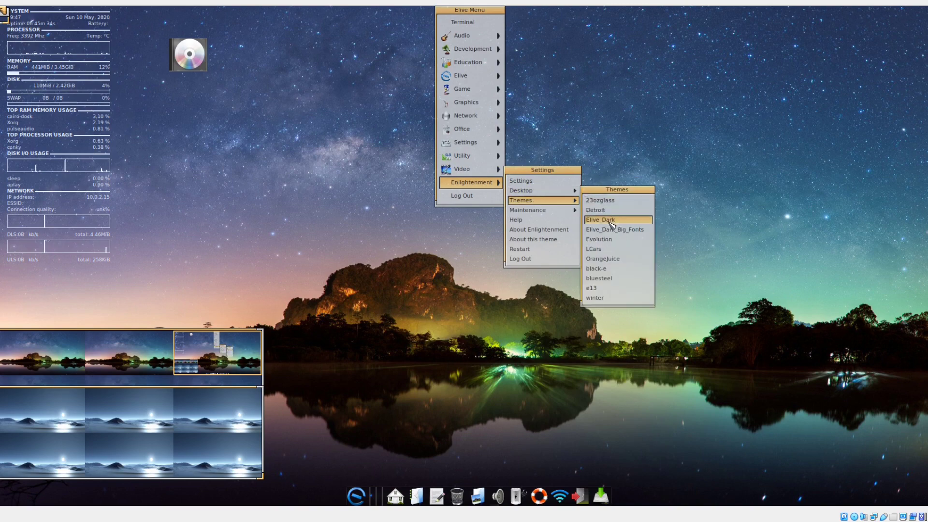
click(608, 230)
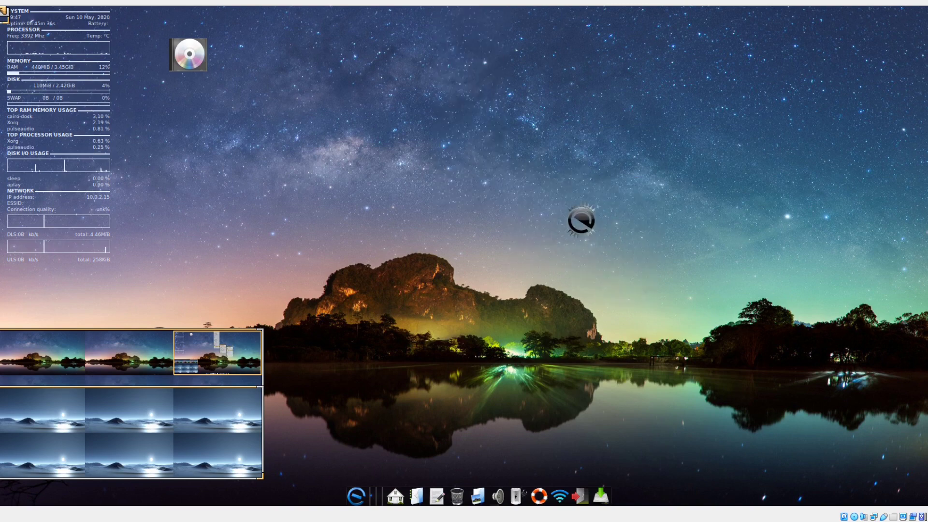
- Review the Enlightenment settings entries in the Elive Menu and restart Enlightenment
click(499, 98)
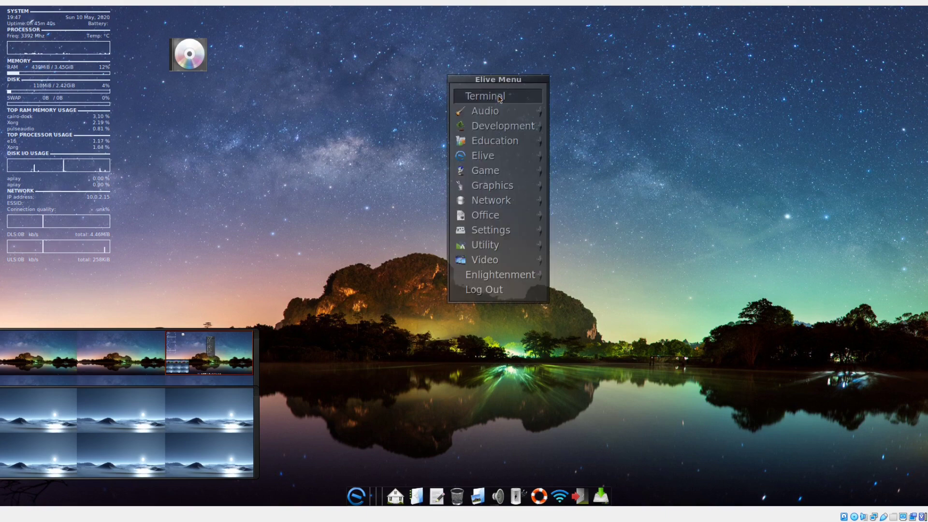
mouse_move(527, 212)
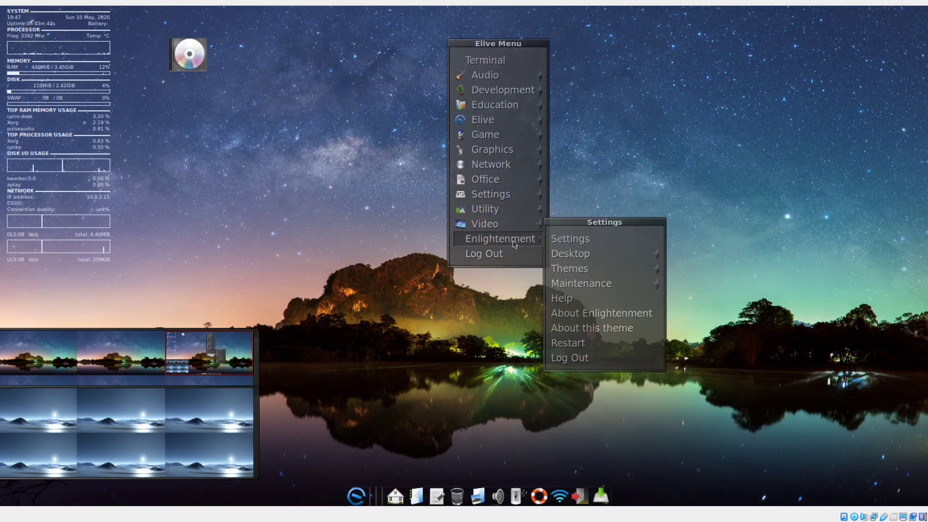
click(568, 342)
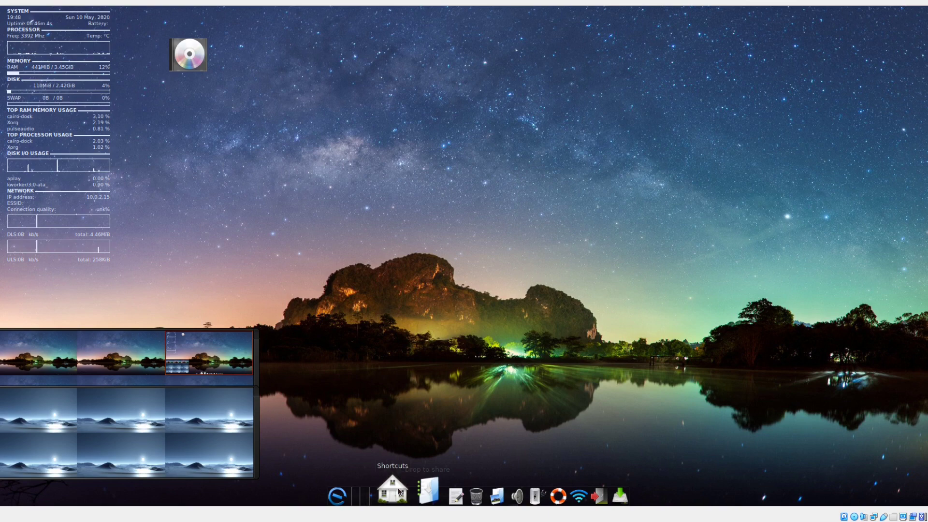
- Open the Home Folder in the file manager from the dock's Shortcuts
mouse_move(400, 492)
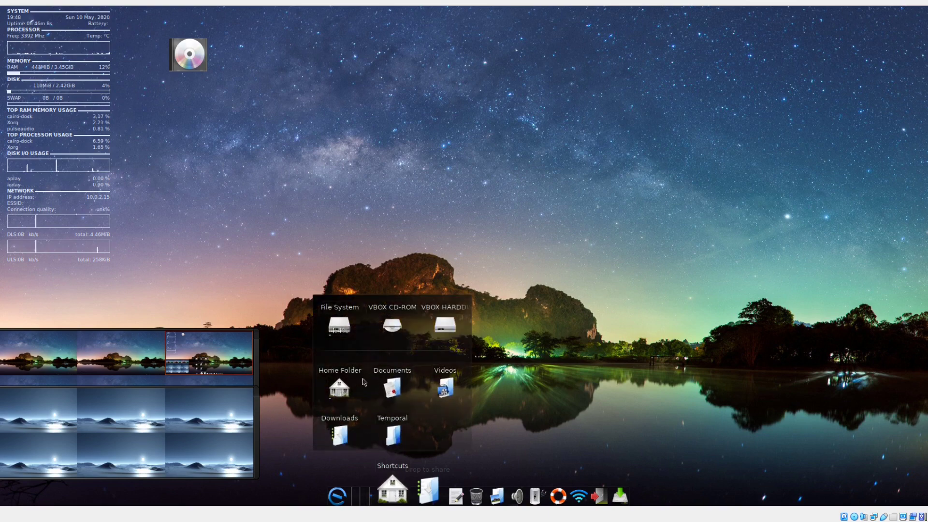
click(344, 390)
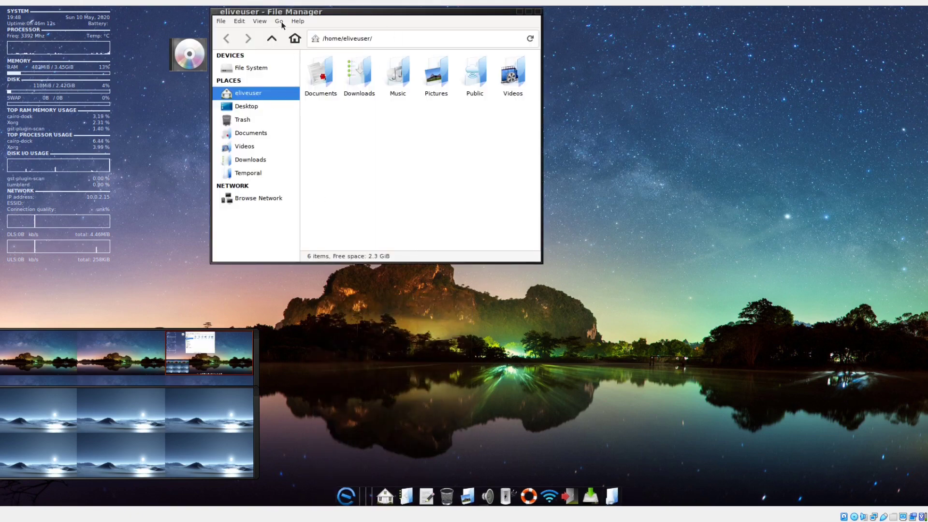
- View the file manager's About information, then close the dialog and the file manager window
click(298, 22)
click(306, 47)
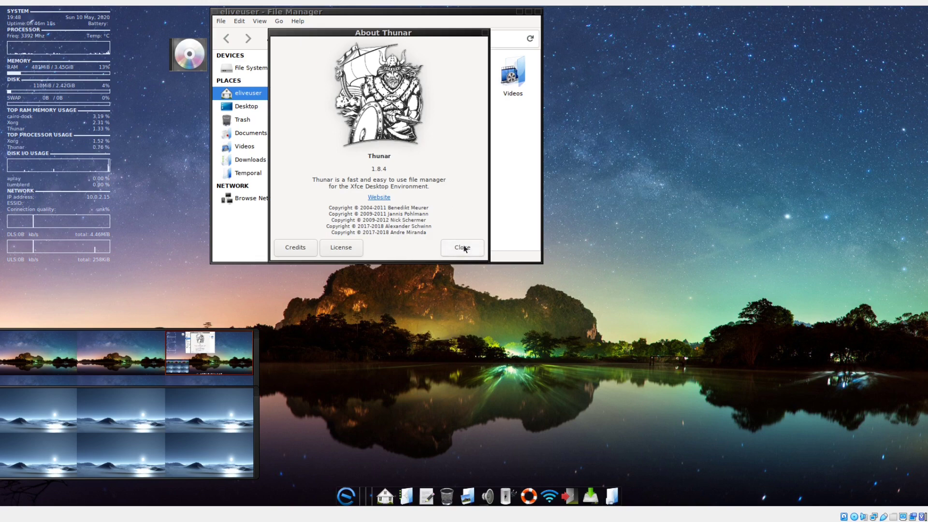
click(462, 248)
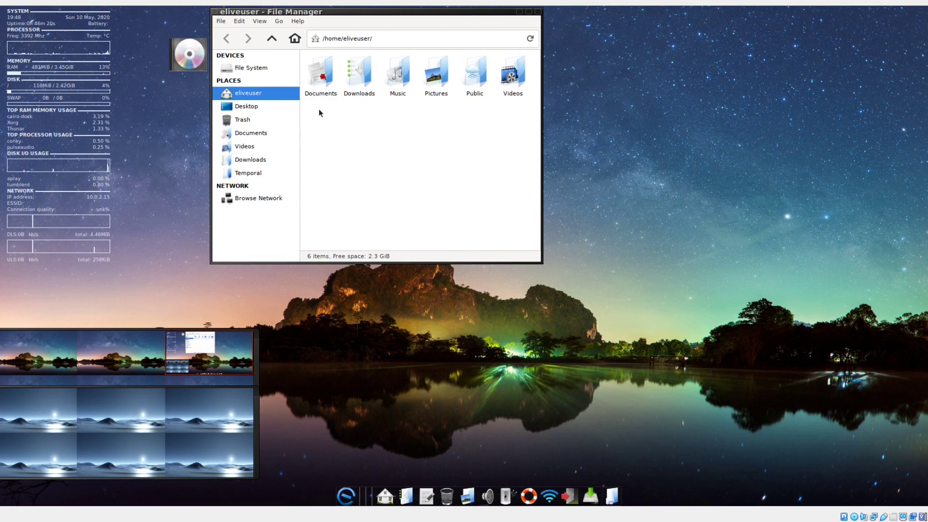
key(ctrl+w)
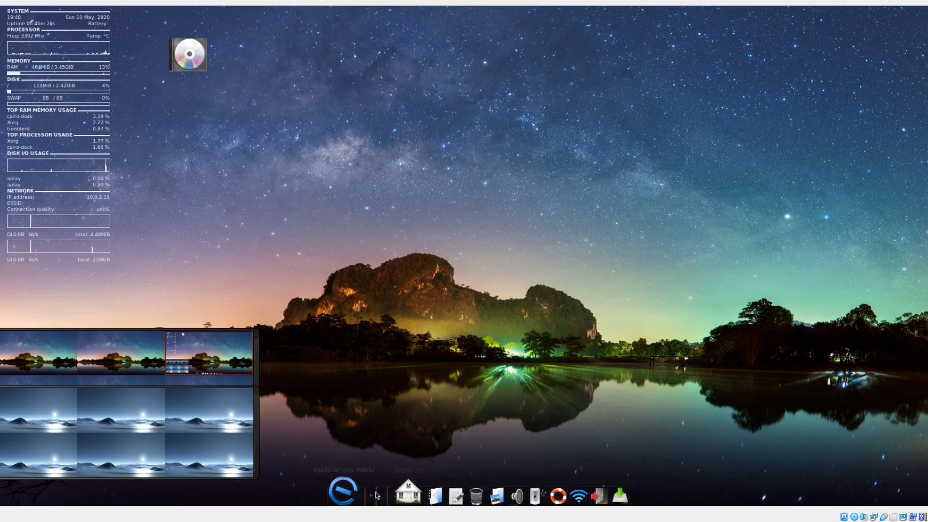
- Review the Cairo-Dock options for configuring, adding items, hiding and quitting the dock
right_click(377, 495)
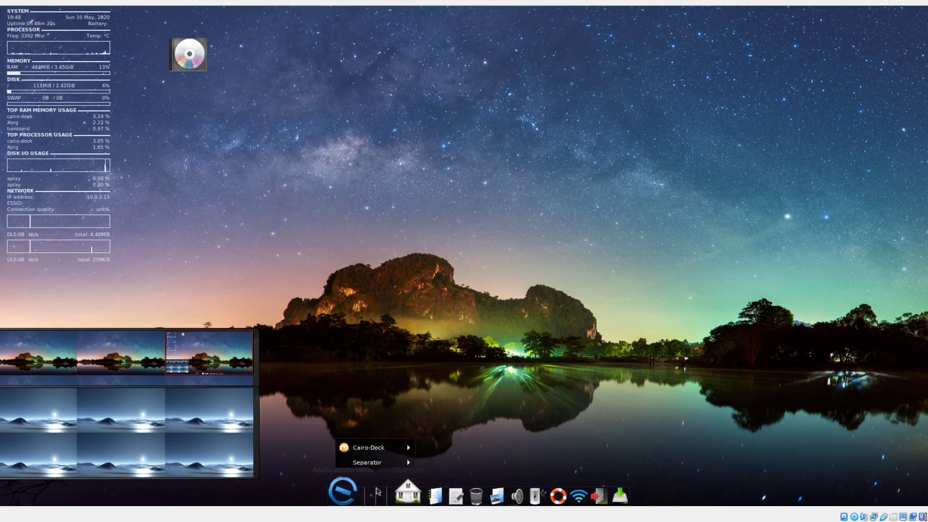
mouse_move(380, 445)
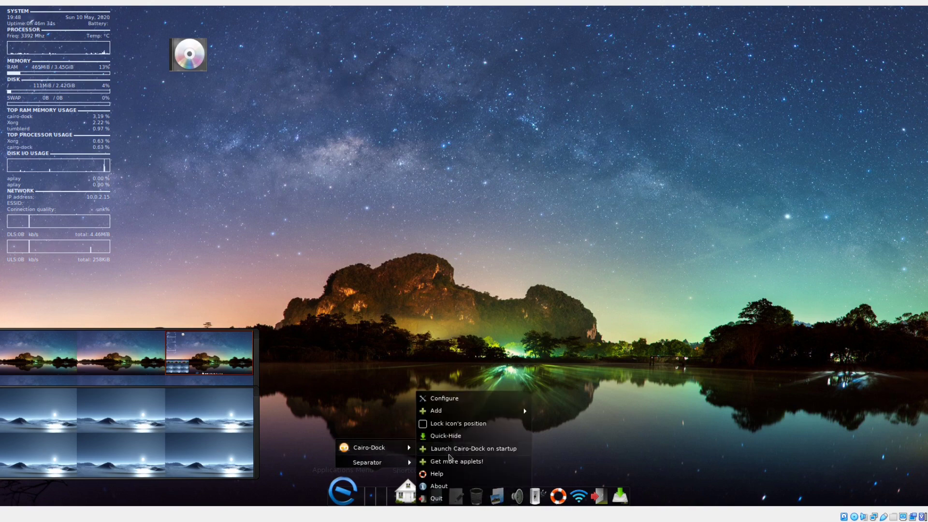
click(348, 501)
- Look through the Accessories category of the dock's applications menu and close the menu
click(361, 492)
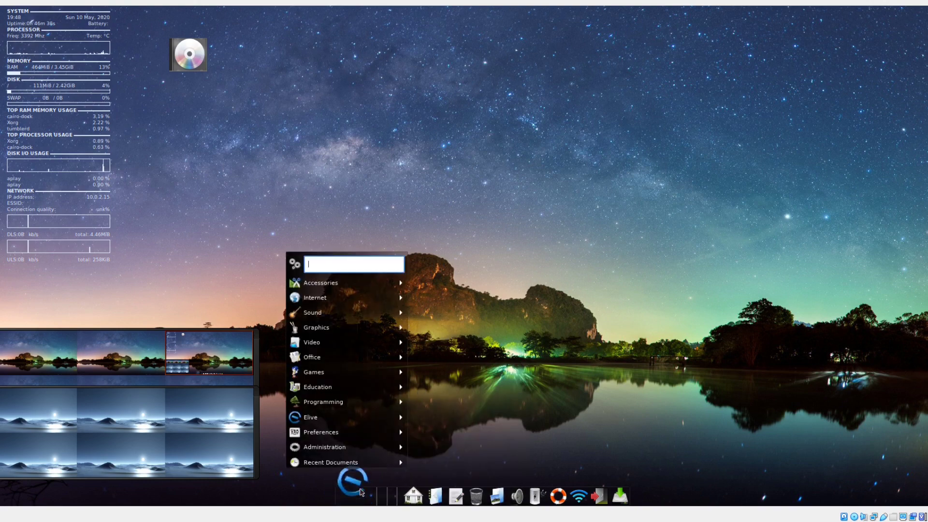
mouse_move(348, 284)
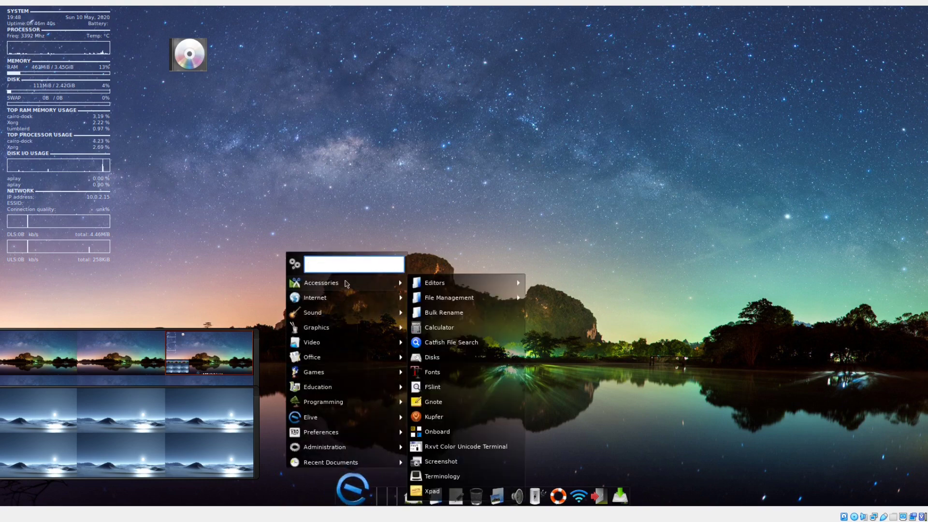
mouse_move(346, 304)
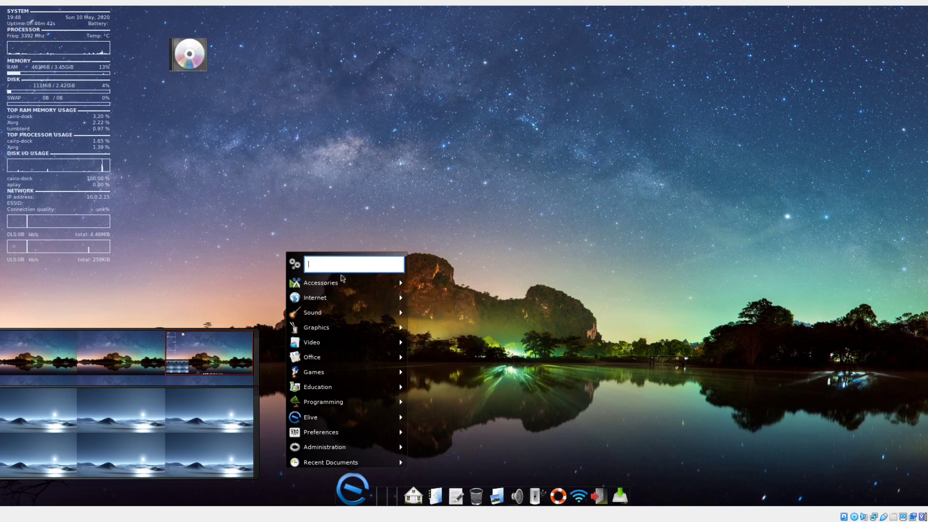
click(356, 492)
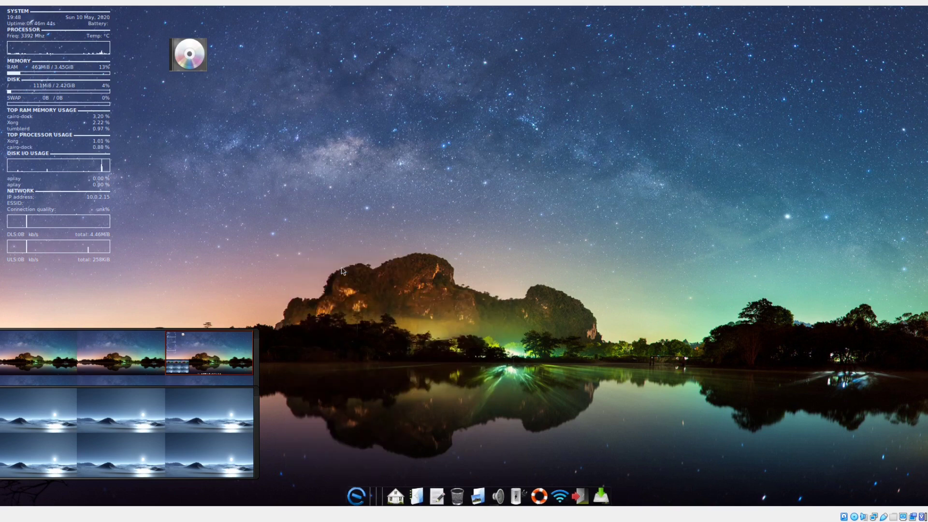
- Search the dock's applications menu for "rhy" and try to open Rhythmbox Music Player
click(358, 493)
text(rhy)
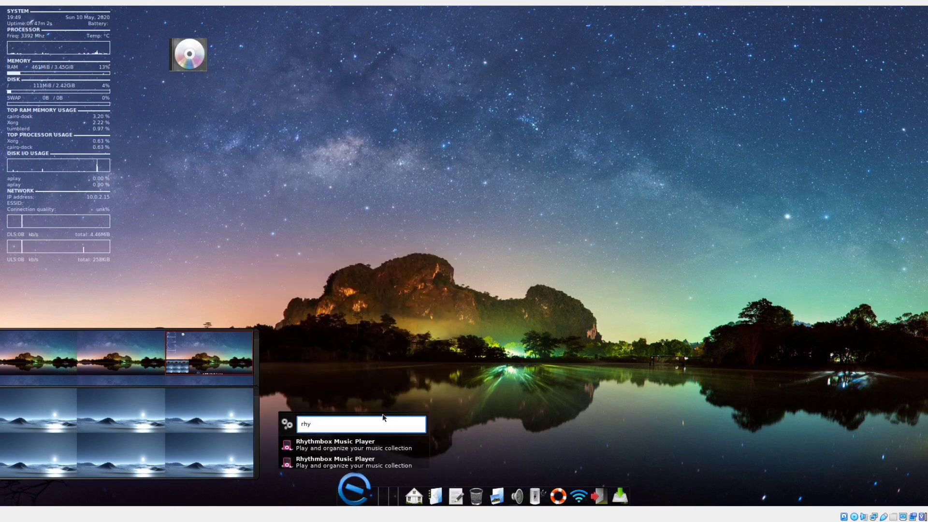
click(351, 466)
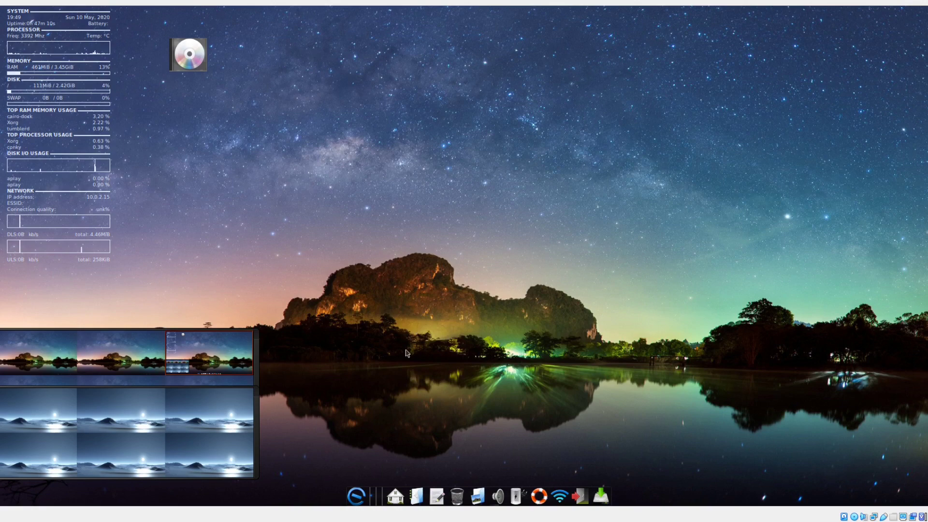
- Switch to the second virtual desktop's lower-right area through the pager and return to the first desktop's upper-right area
click(358, 494)
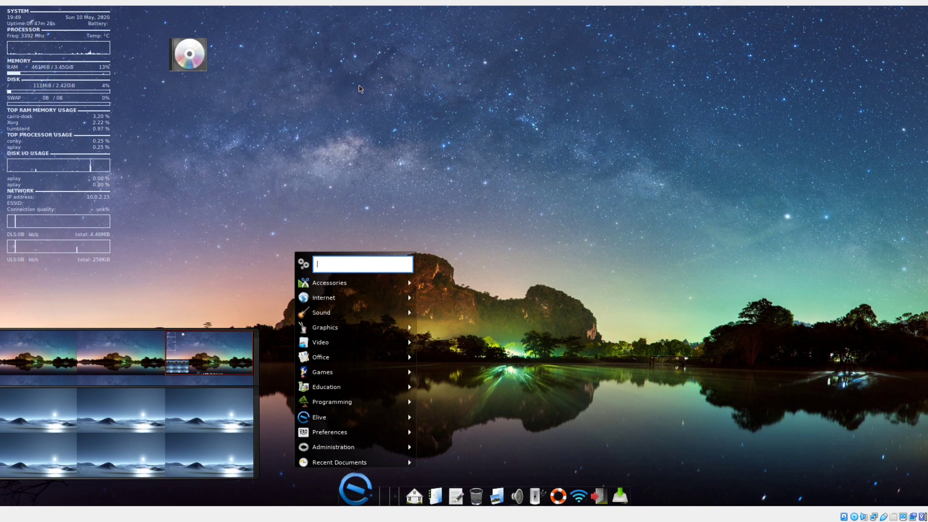
click(177, 452)
click(188, 440)
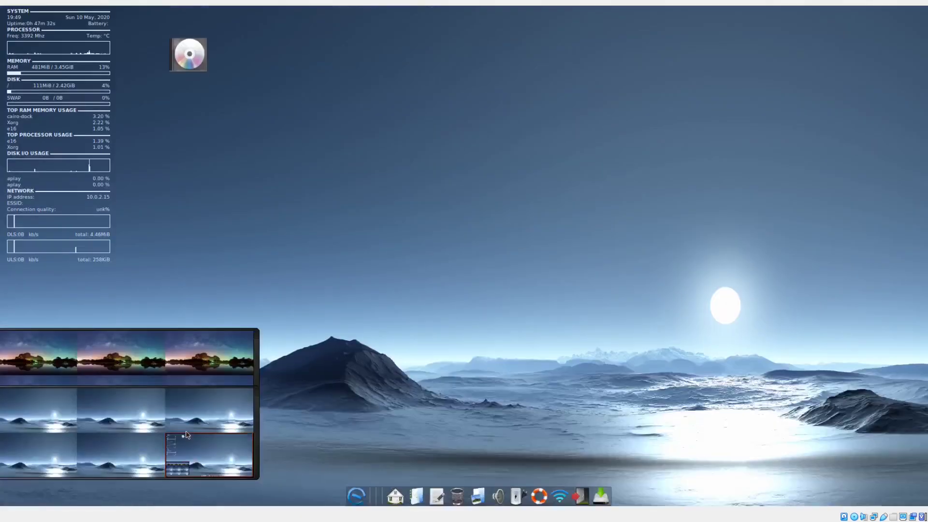
click(192, 365)
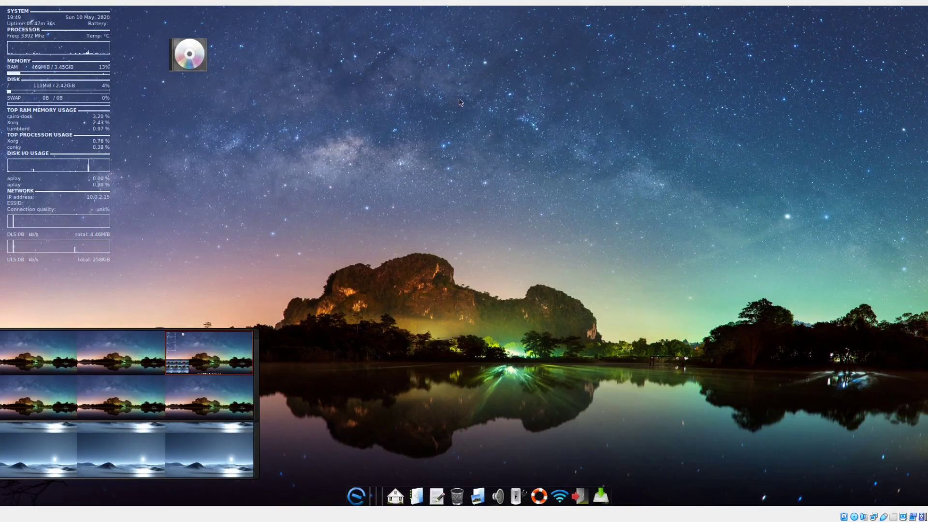
- Open the skinned audio player with its equalizer and radio station playlist from the dock's applications menu
right_click(482, 154)
click(378, 223)
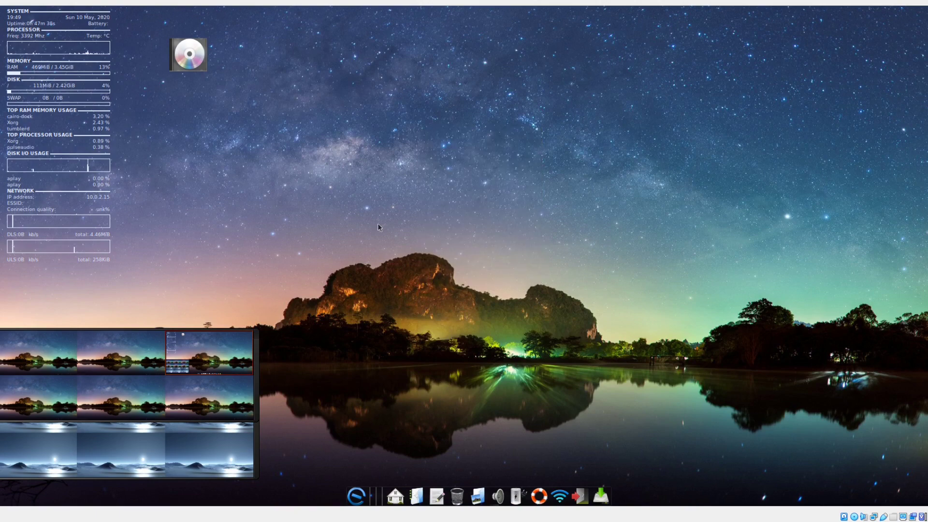
click(357, 493)
click(357, 493)
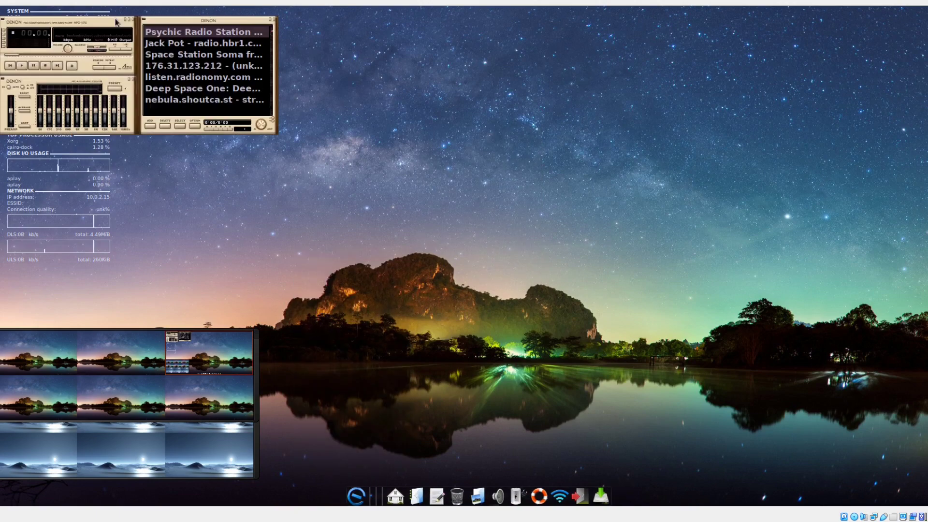
- Close the audio player and activate OpenGL for Cairo-Dock
right_click(116, 22)
click(145, 147)
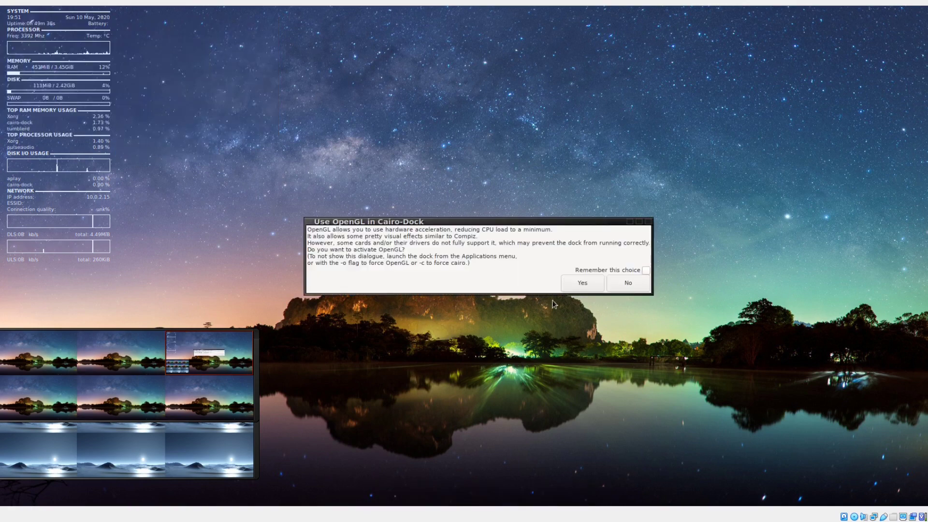
click(584, 284)
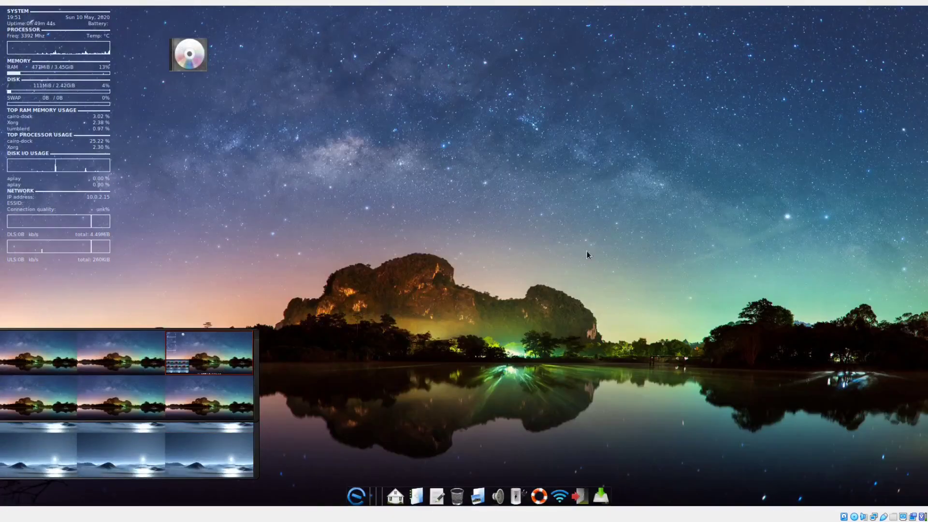
- Display the desktop's Settings menu and Elive Menu in turn and dismiss them
click(587, 251)
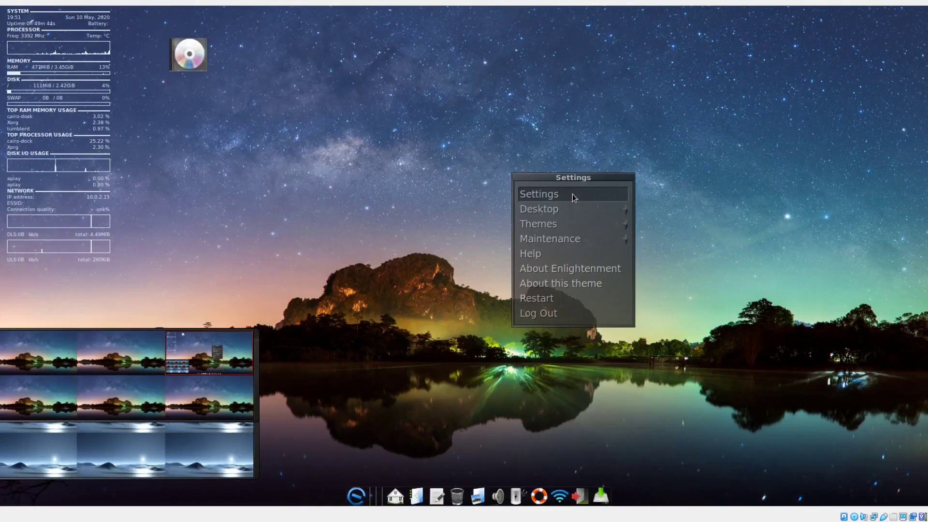
click(515, 92)
click(451, 86)
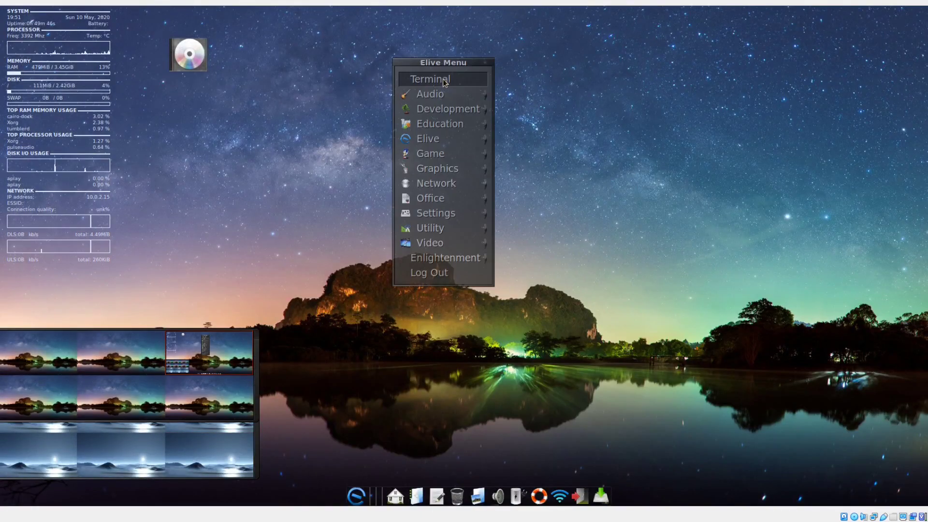
click(532, 72)
right_click(533, 71)
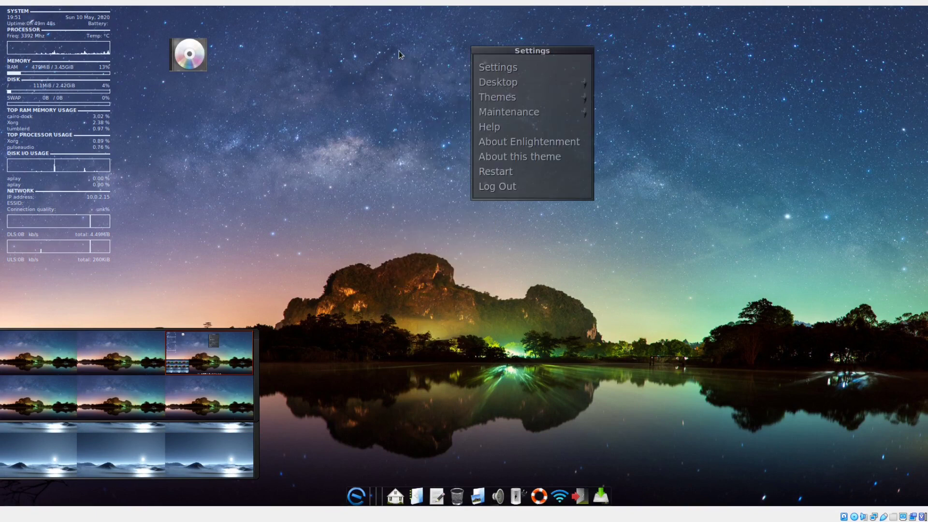
click(382, 42)
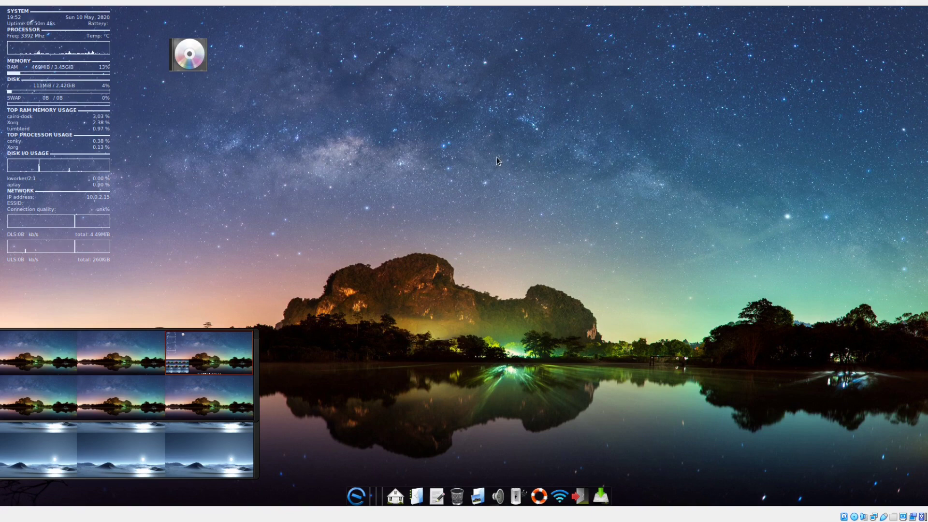
- Show the Accessories applications in the dock's applications menu
click(361, 501)
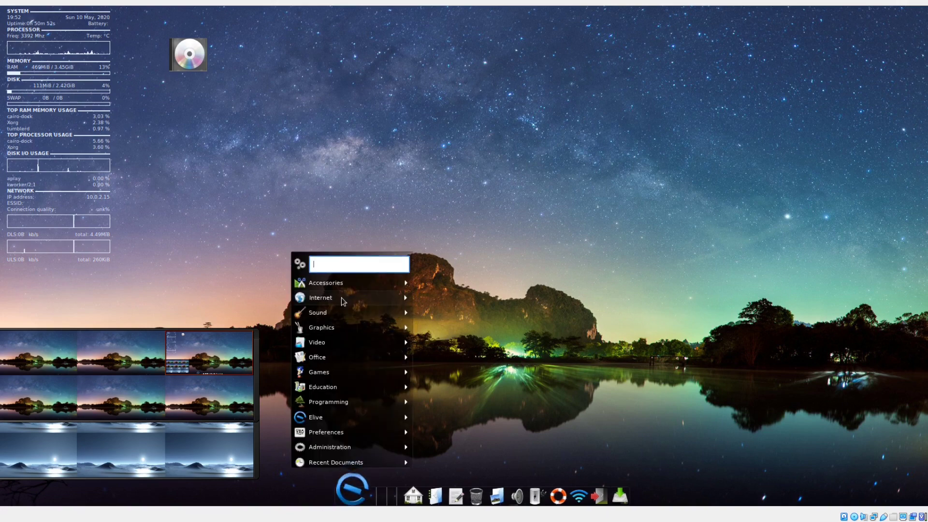
mouse_move(351, 287)
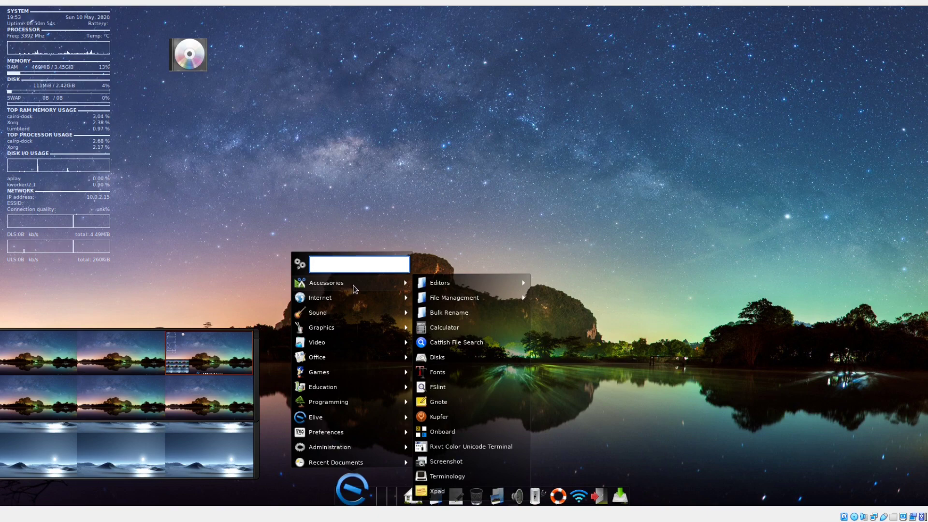